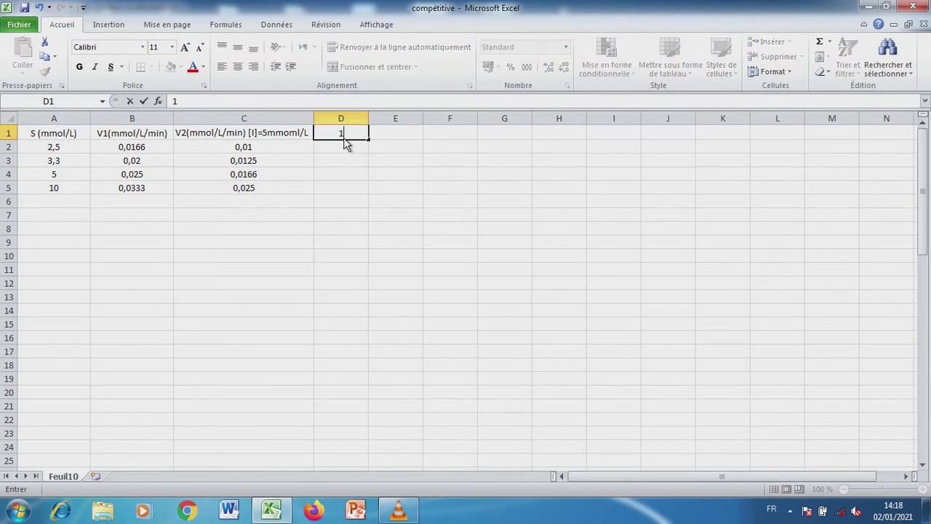
Step: Head column D "1/S", calculate the reciprocal of A2 in D2 and fill the formula down to D5
type("S")
key("Return")
type("=1/")
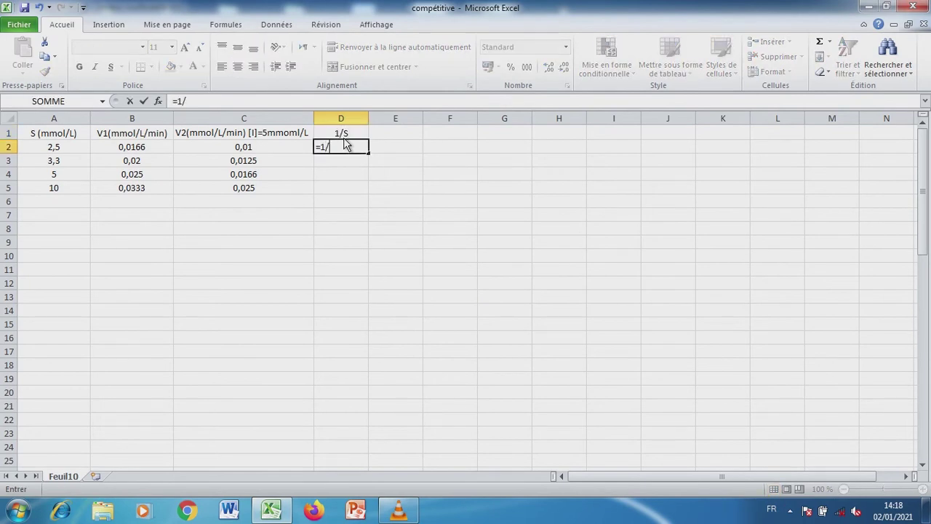
left_click(33, 149)
key("Return")
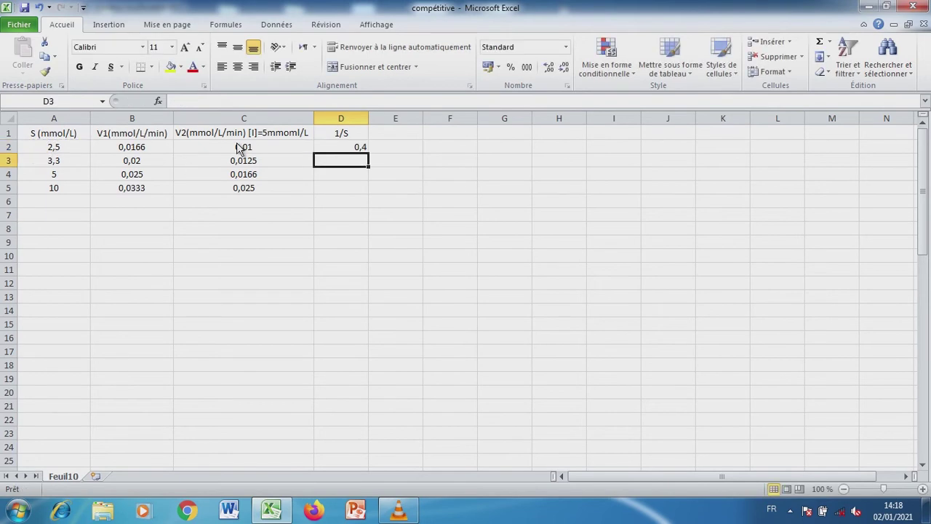
left_click(359, 150)
left_click_drag(368, 153, 368, 193)
Step: Head column E "1/V1", enter =1/B2 in E2 and fill the formula down to E5
left_click(390, 135)
type("1/V1")
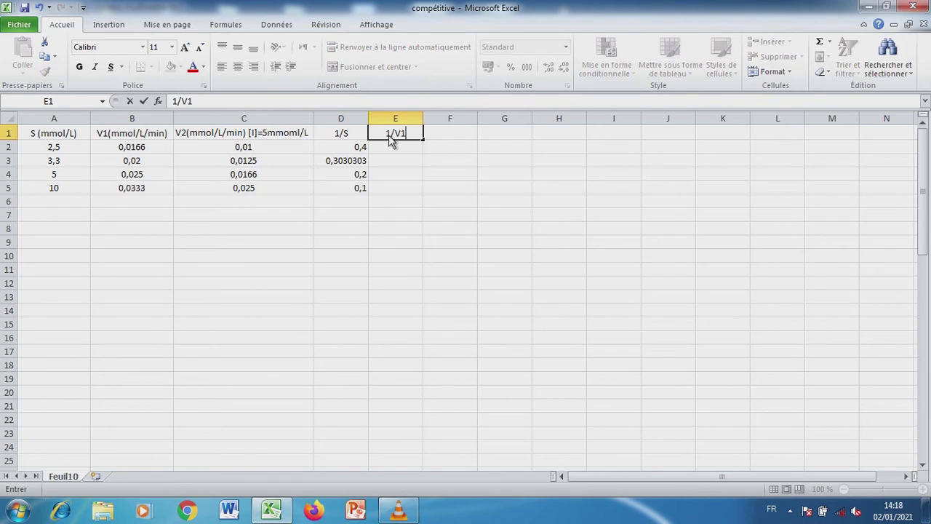
key("Return")
type("=")
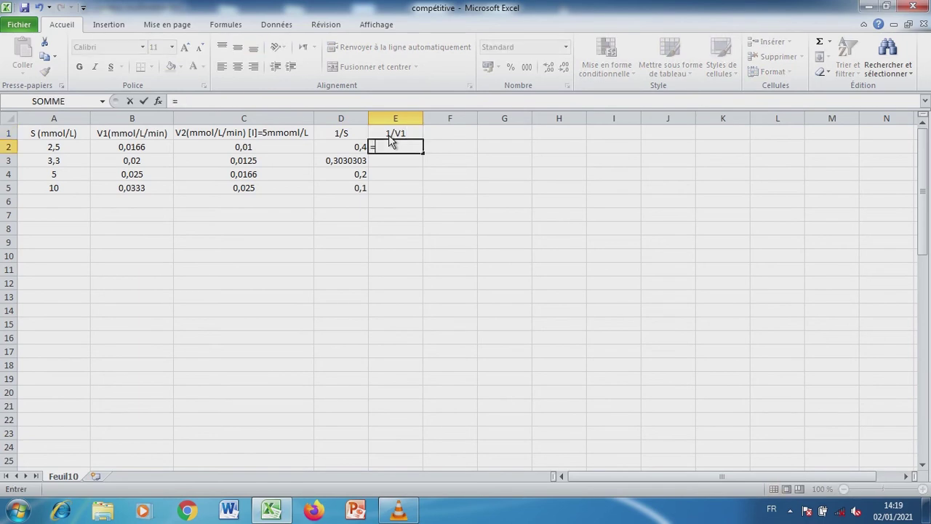
type("1/")
left_click(160, 145)
key("Return")
left_click(416, 147)
left_click_drag(422, 154, 420, 196)
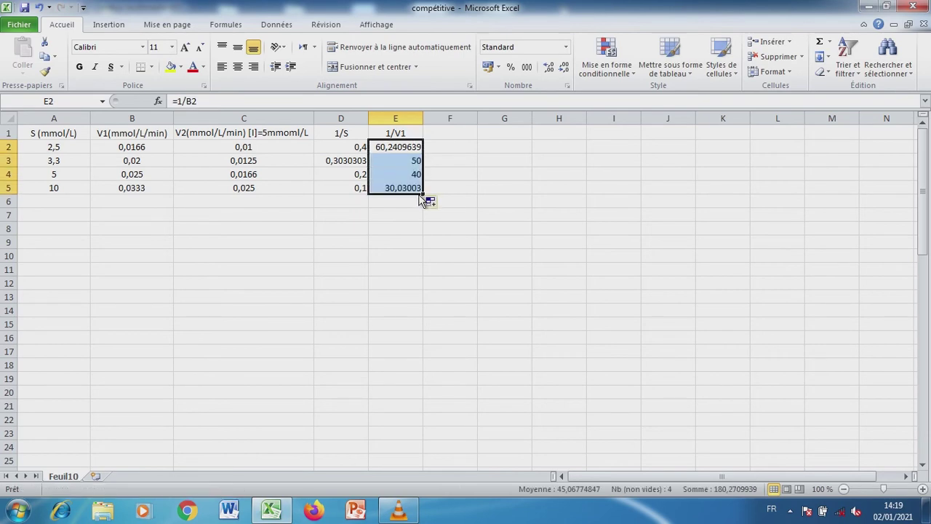
Step: Head column F "1/V2", enter the reciprocal of C2 in F2 and fill the formula down to F5
left_click(447, 135)
type("1")
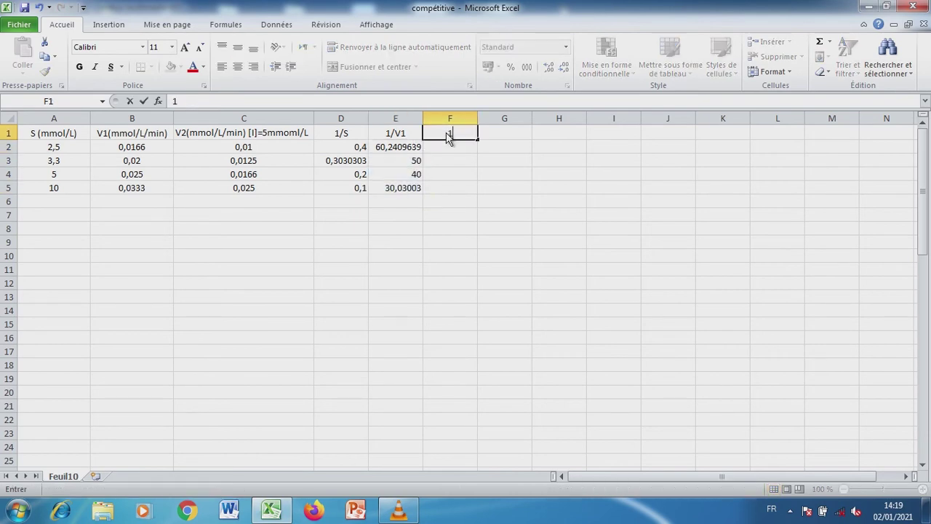
type("/V2")
key("Return")
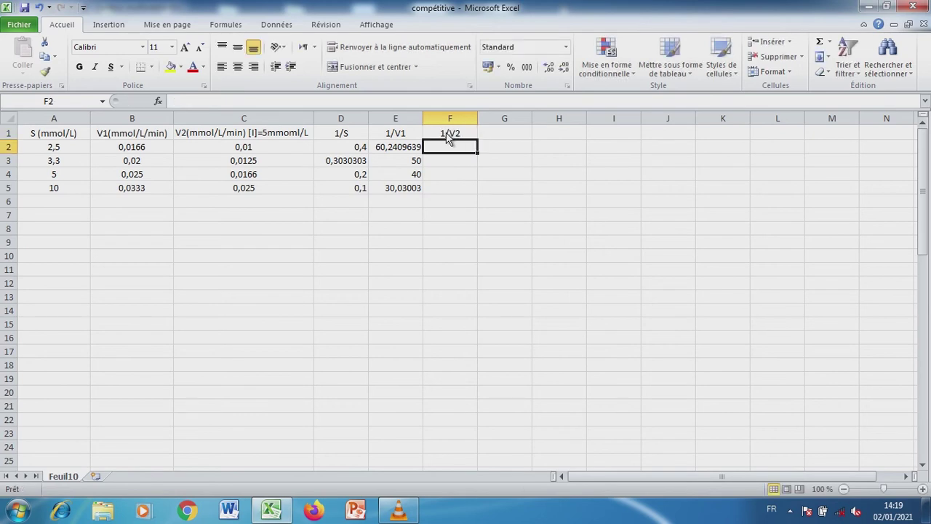
type("=1/")
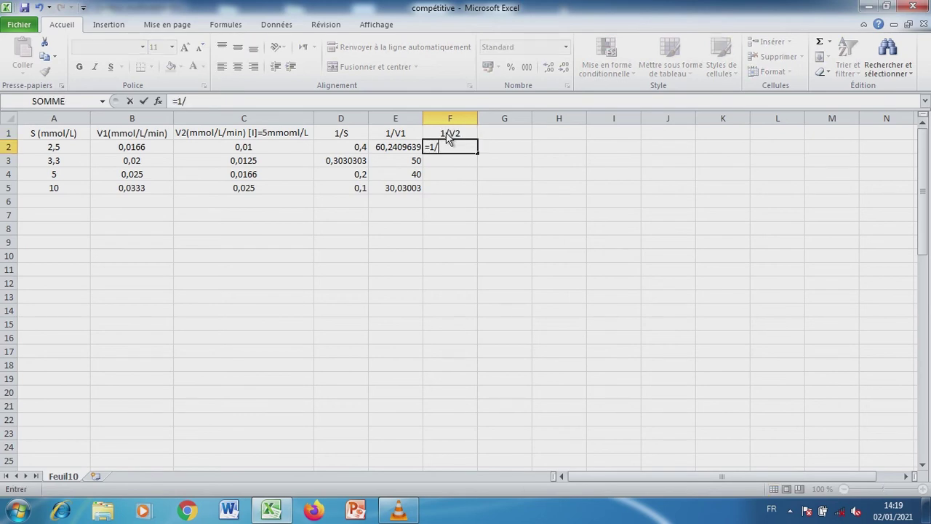
left_click(289, 146)
key("Return")
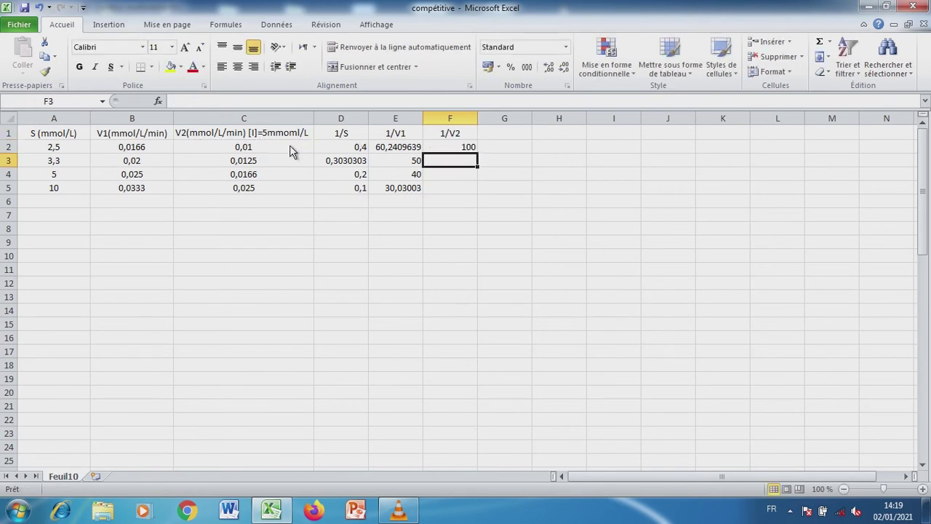
left_click(449, 147)
left_click_drag(477, 153, 477, 196)
Step: Insert a scatter chart with straight lines and markers from D1:F5 and place it beside the data, over columns I to N
left_click_drag(341, 136, 436, 195)
left_click(118, 23)
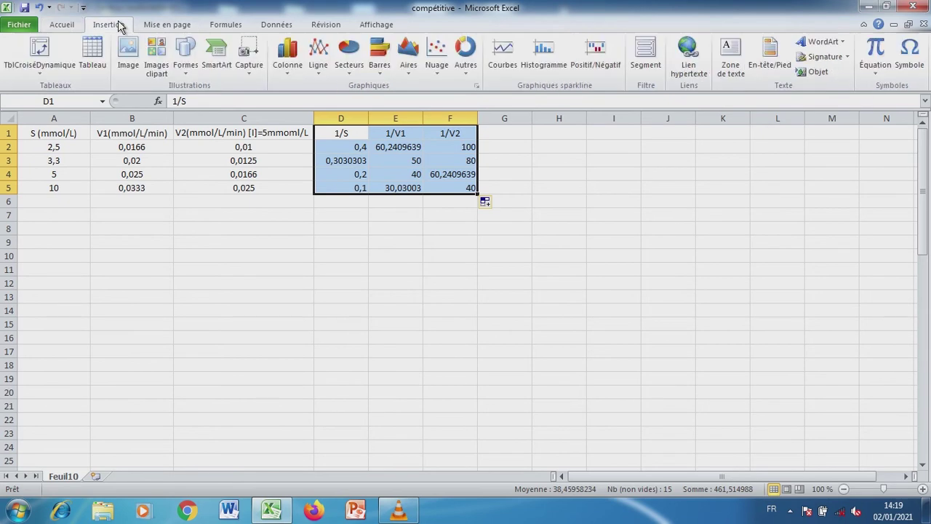
left_click(436, 57)
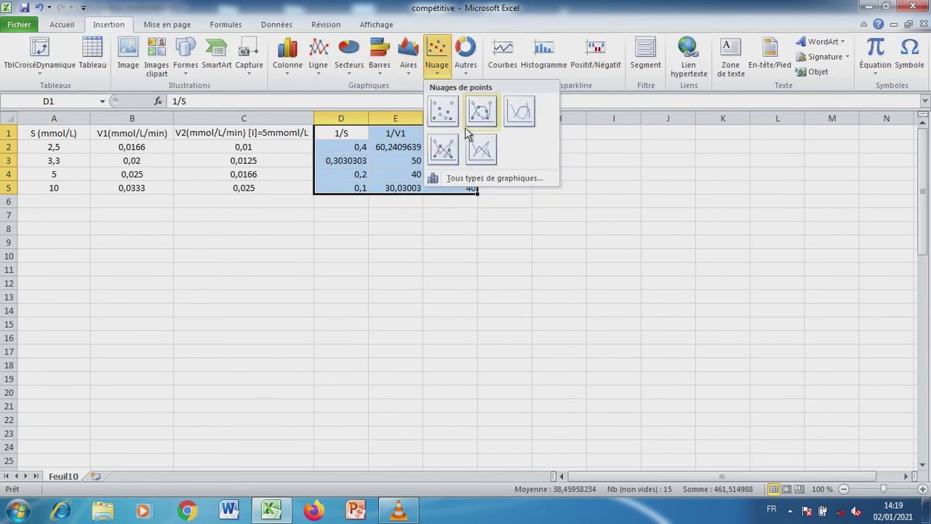
left_click(445, 150)
left_click_drag(600, 229, 869, 158)
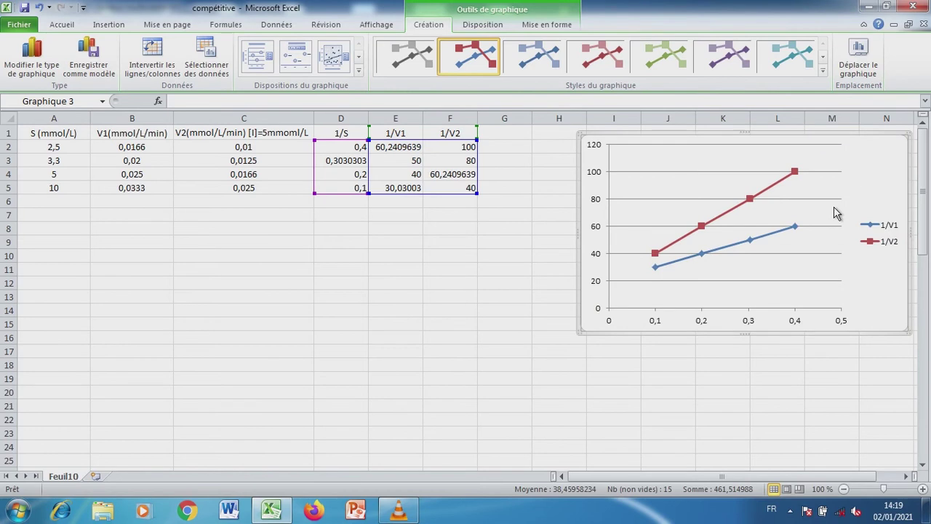
Step: Add a linear trendline to the 1/V1 series, extended backward 0,4 periods with its equation shown, and move the equation below the lines
left_click(750, 242)
right_click(749, 242)
left_click(701, 343)
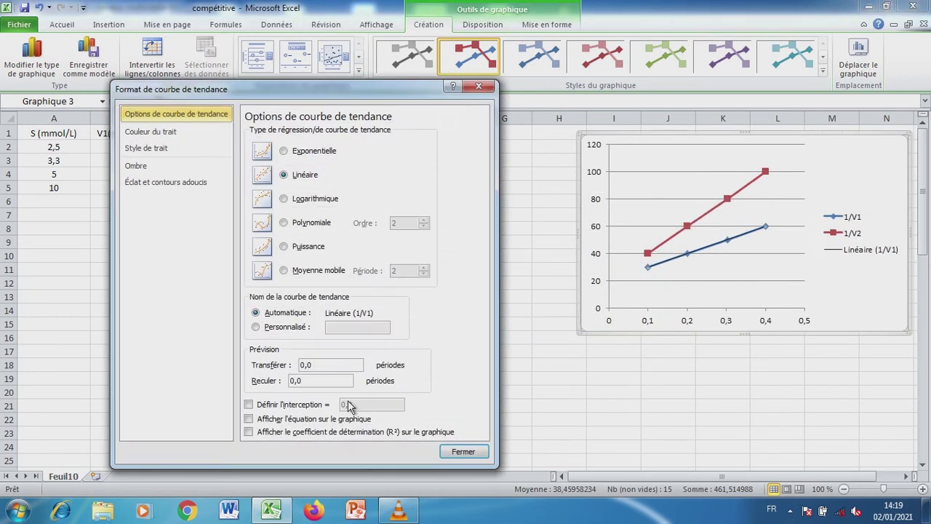
left_click(332, 419)
type("4")
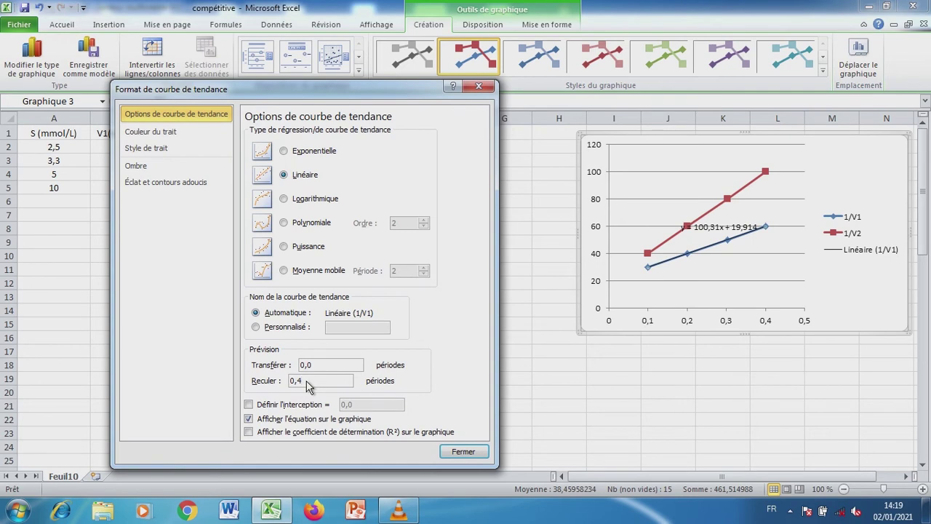
left_click(471, 456)
left_click_drag(707, 228, 749, 272)
Step: Add a linear trendline to the 1/V2 series, extended backward 0,4 periods with its equation shown on the chart
right_click(721, 223)
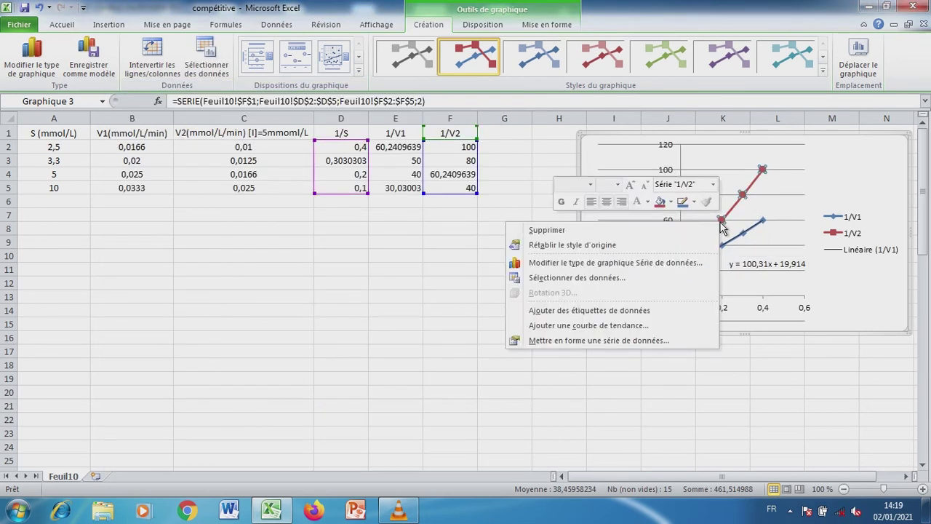
key("Escape")
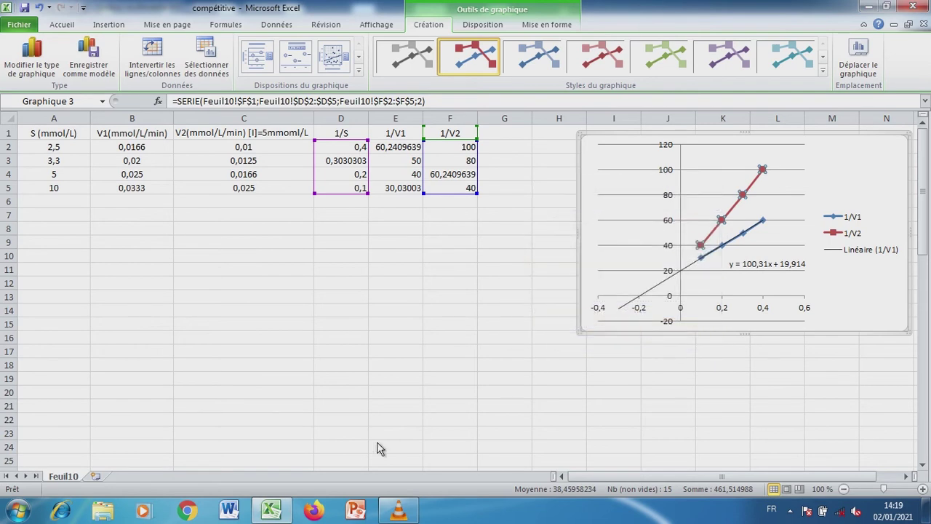
left_click(320, 419)
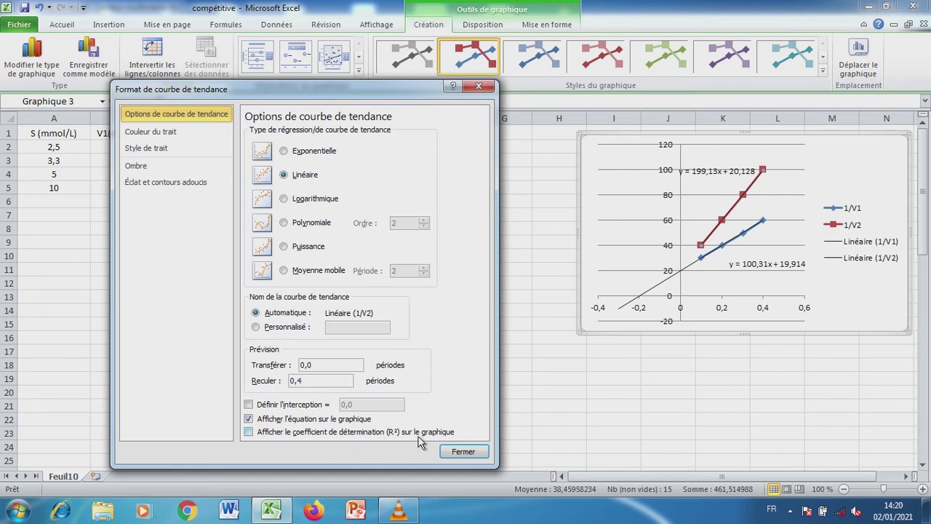
left_click(463, 451)
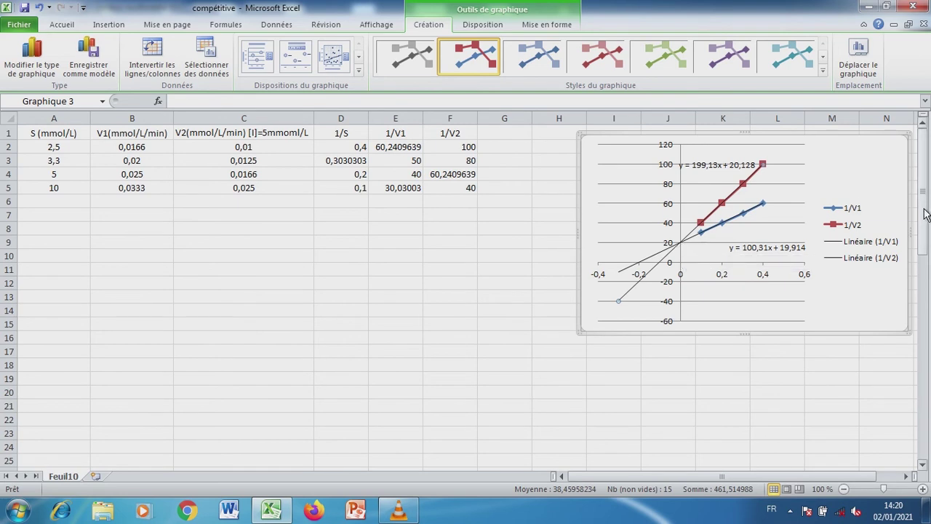
Step: Copy the "En absence d'inbiteur" label and its 1/V1 equation from B30:E33 to the area starting at B7
left_click_drag(927, 222, 927, 234)
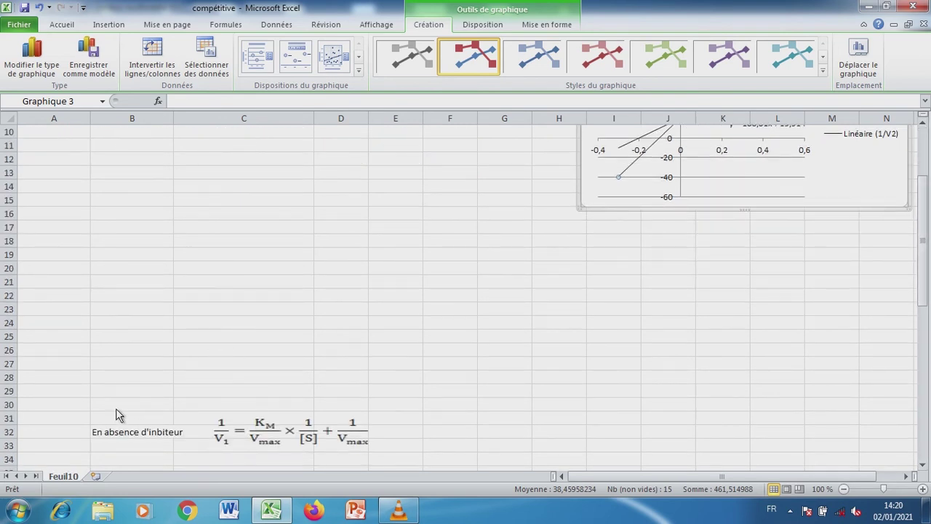
left_click_drag(124, 409, 399, 452)
key("ctrl+c")
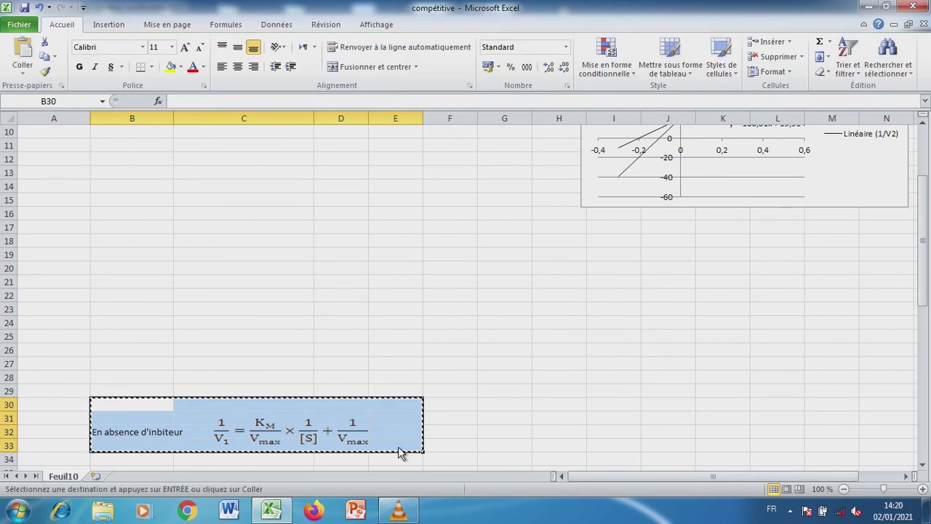
left_click_drag(925, 246, 926, 233)
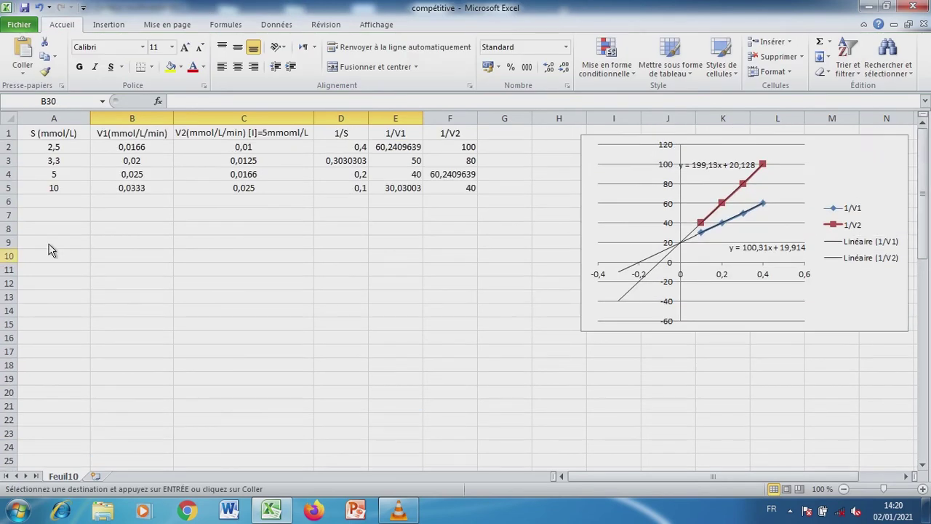
left_click(119, 221)
key("Return")
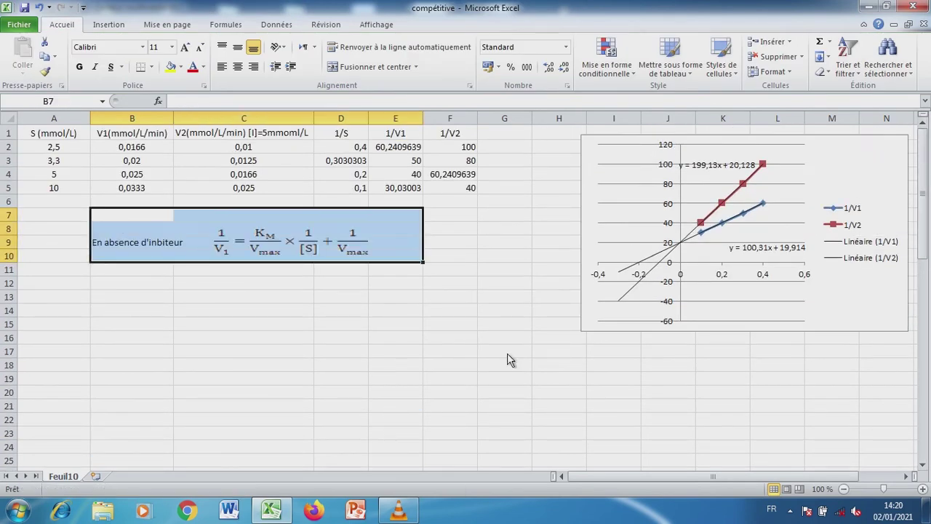
Step: Copy the 1/V1 trendline equation from the chart into C11 and enter the general form "y=ax+b" in C12
left_click(786, 251)
left_click_drag(806, 248, 722, 254)
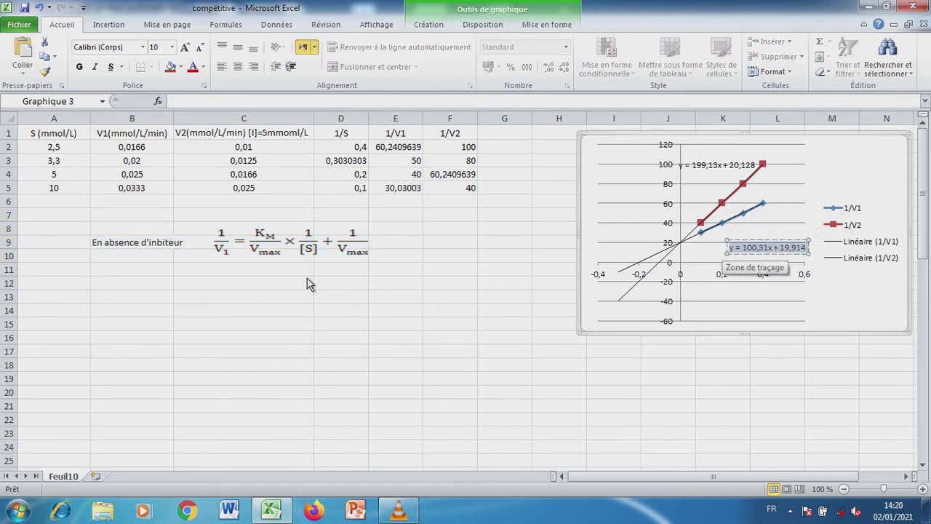
left_click(270, 281)
key("ctrl+v")
left_click(263, 291)
type("y=")
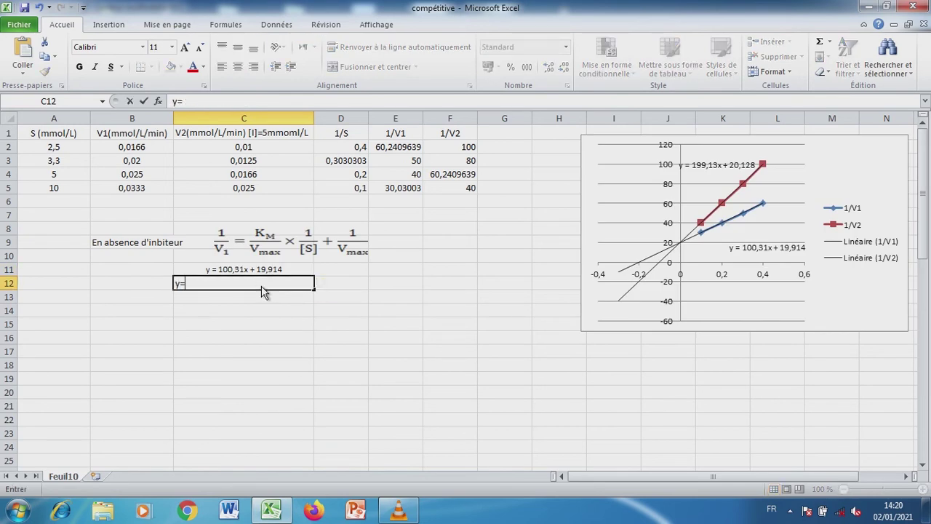
type("ax+b")
Step: Enter the labels "a=" in E11 and "b=" in E12
left_click(415, 273)
type("a=")
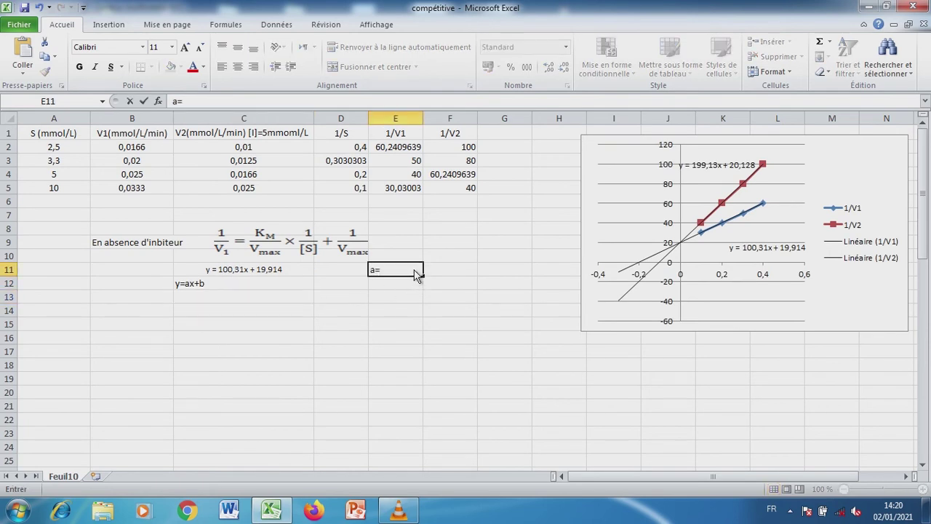
key("Return")
type("b")
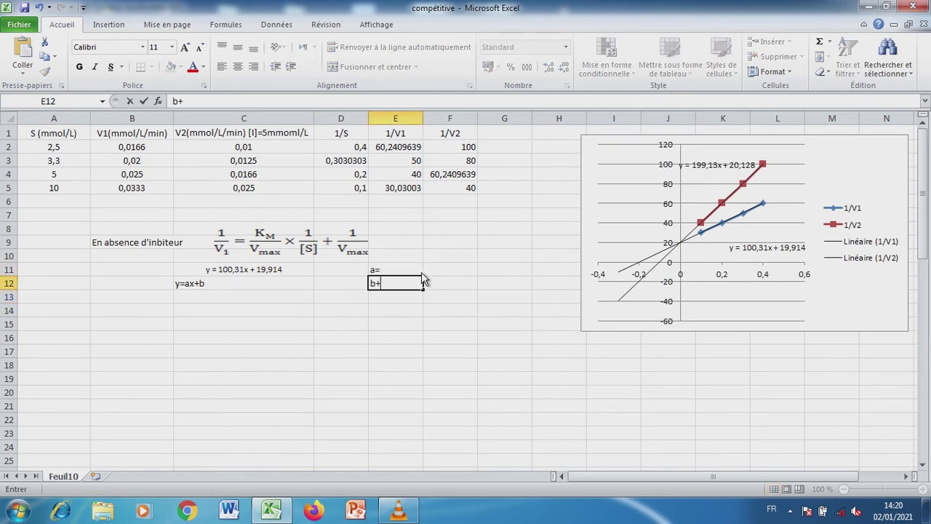
type("=")
key("Return")
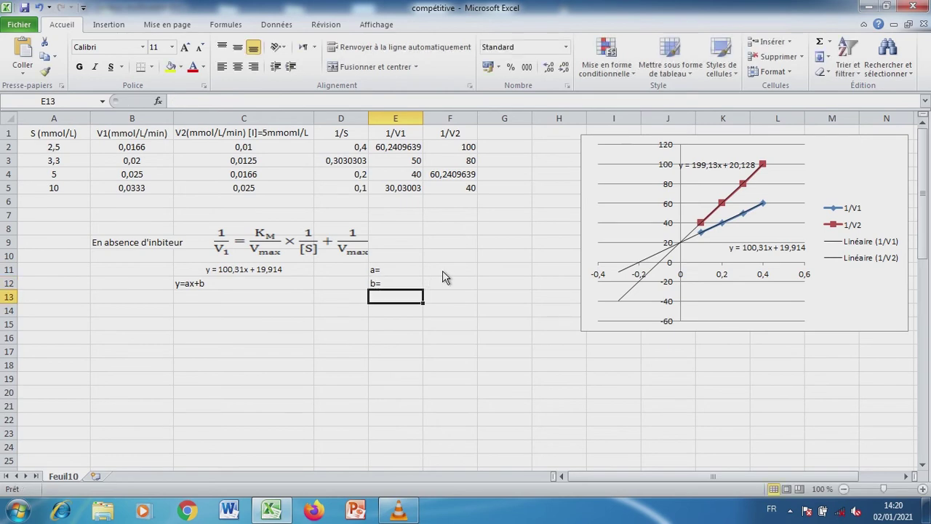
Step: Enter the 1/V1 line's slope 100,31 in F11 and its intercept 19,914 in F12
left_click(439, 272)
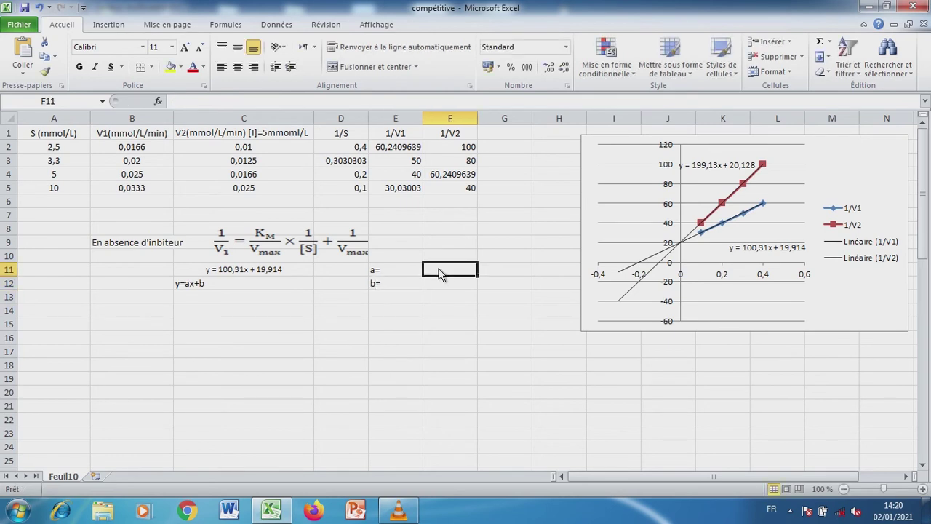
type("100,31")
key("Return")
type("19,")
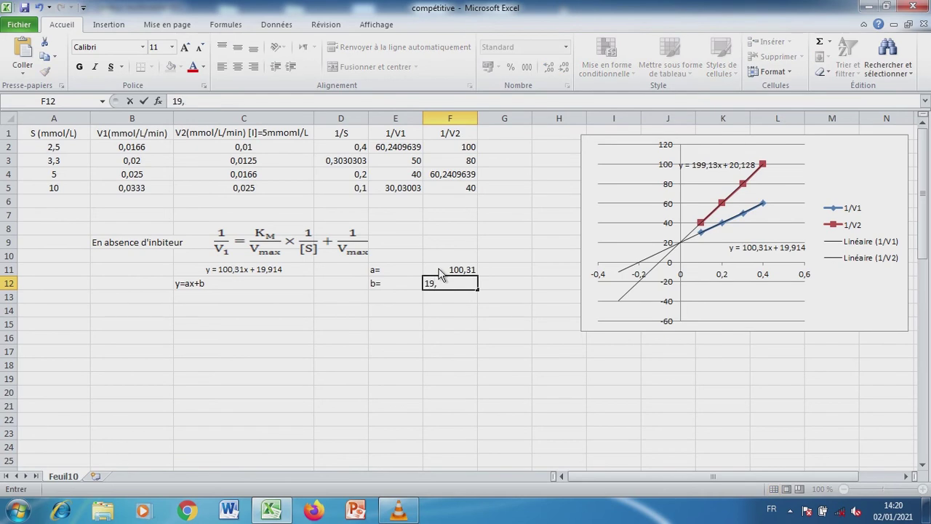
type("914")
Step: Enter the relation "b=1/Vmax" in C14 and the value 19,914 in D14
left_click(233, 313)
type("b")
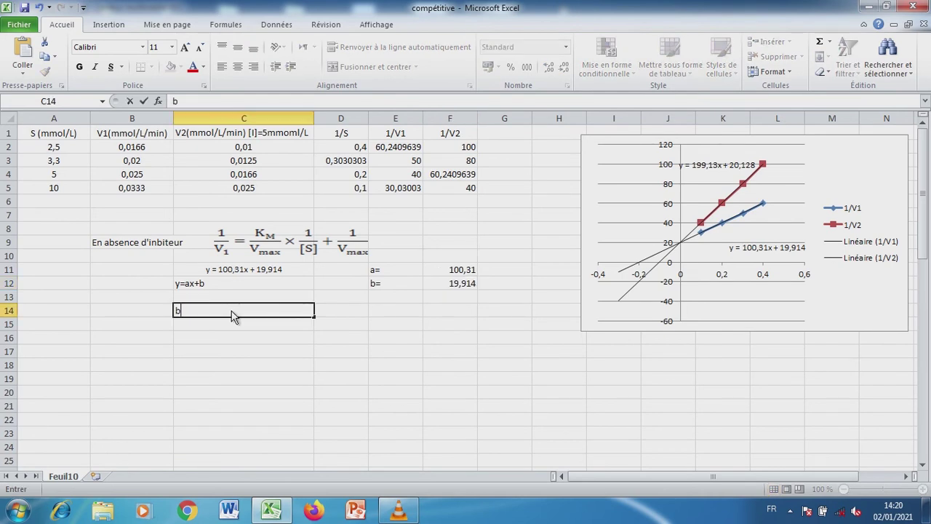
type("=1/Vmax")
key("Return")
left_click(342, 317)
type("=")
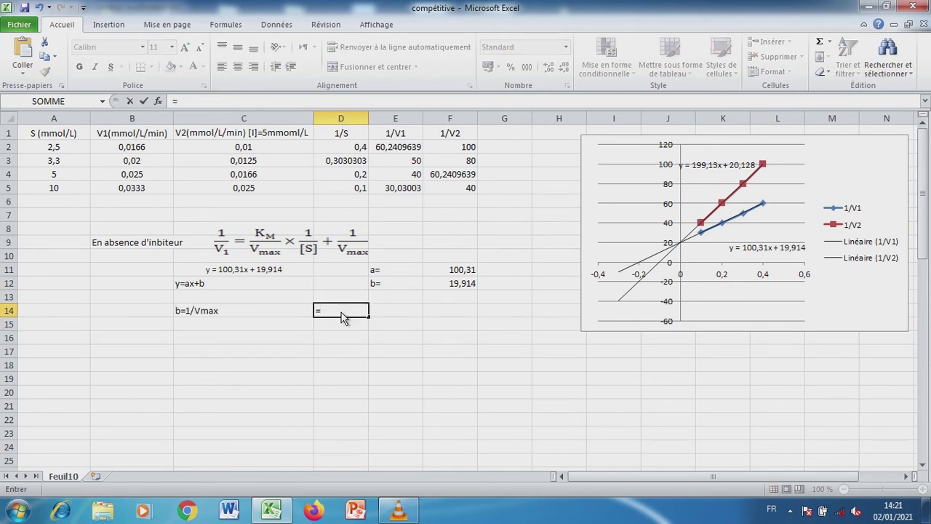
key("BackSpace")
type("19,914")
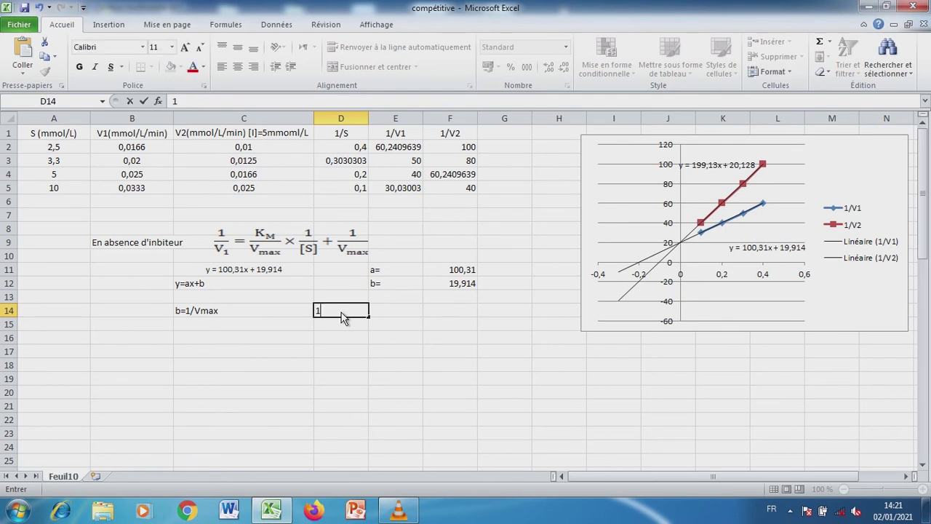
key("Return")
Step: Label C15 "Vmax=" and calculate Vmax in D15 as the reciprocal of D14
left_click(260, 324)
type("V")
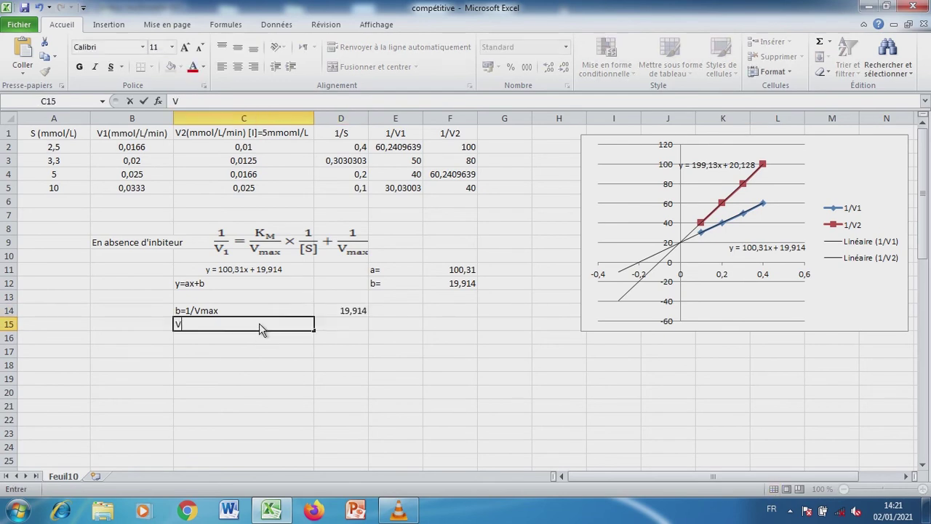
type("max=")
key("Return")
left_click(345, 325)
type("=1")
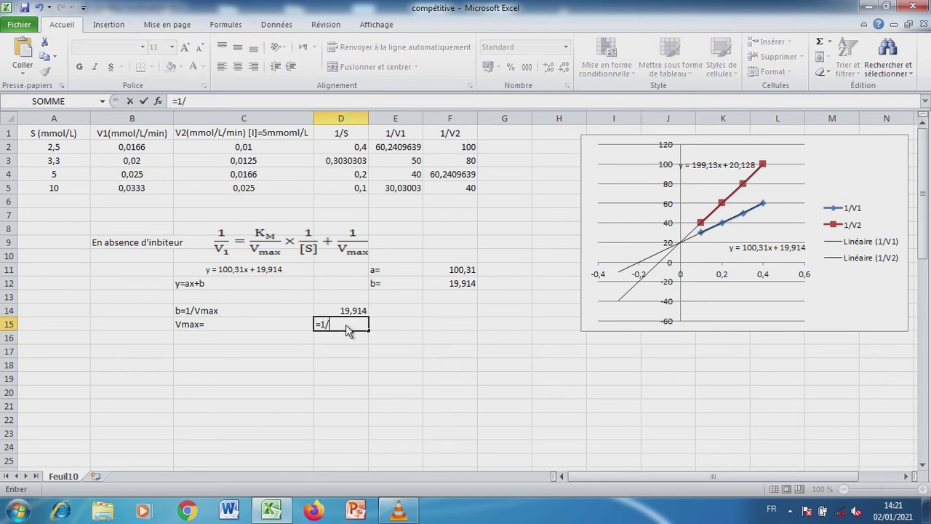
type("/")
key("Up")
key("Return")
left_click(384, 329)
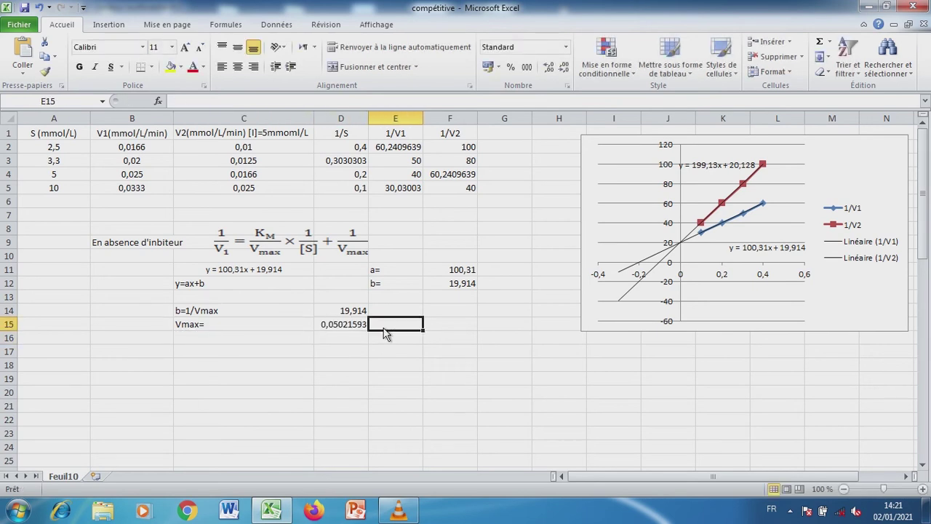
Step: Enter the unit "mmol/L/min" in E15 beside the Vmax value
type("mmol/L/mi")
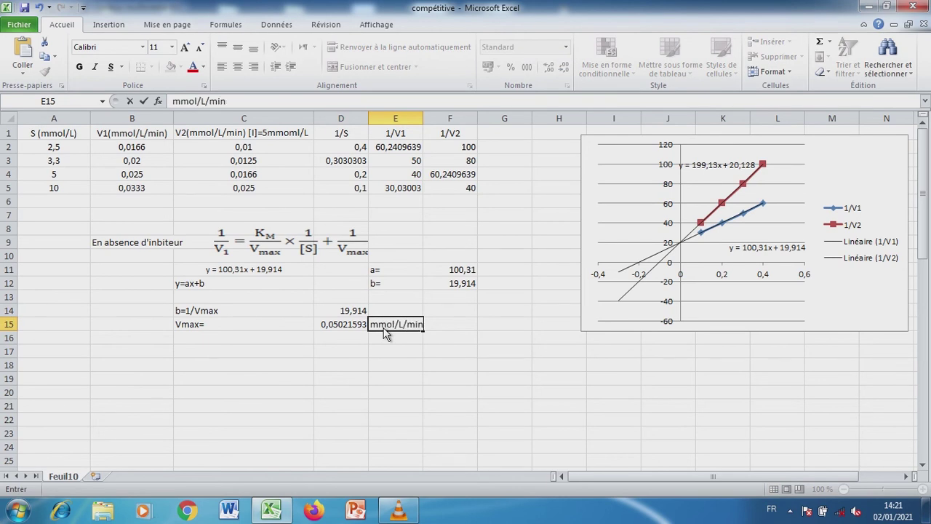
type("n")
key("Return")
left_click(245, 340)
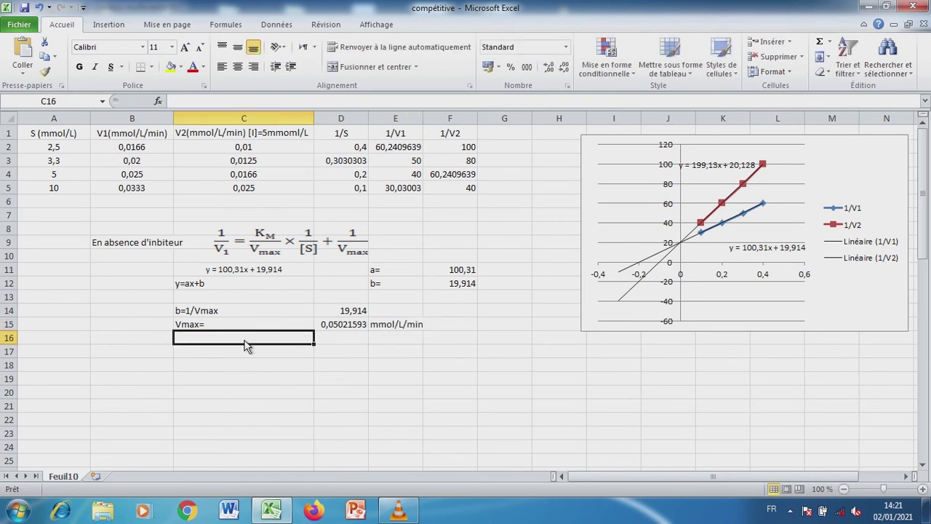
type("Km=")
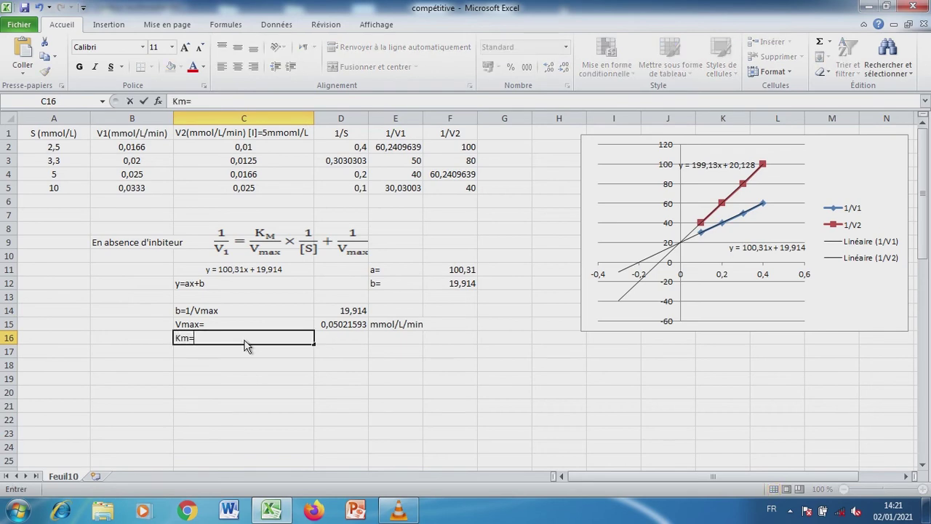
key("Return")
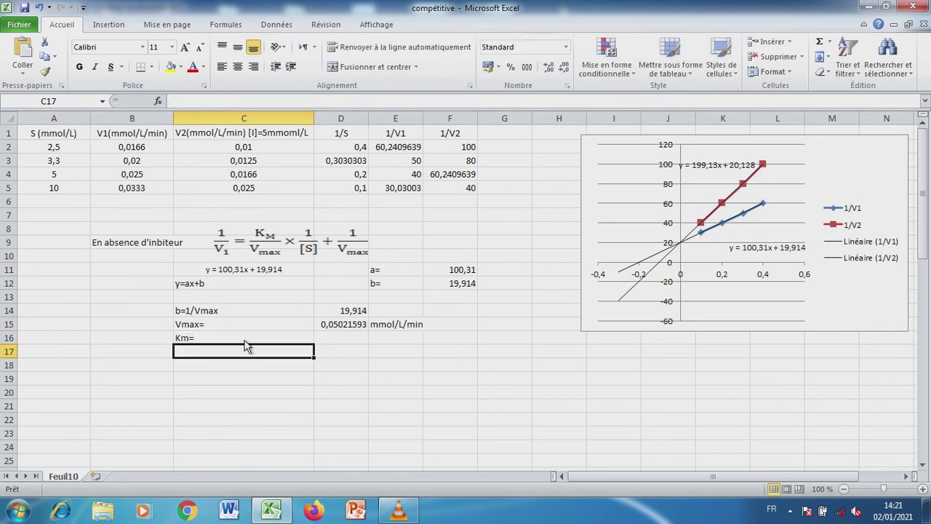
Step: Enter the relation "a=Km/Vmax" in C16 and the value 100,31 in D16
left_click(244, 339)
type("a=Km/Vmax")
key("Return")
left_click(336, 339)
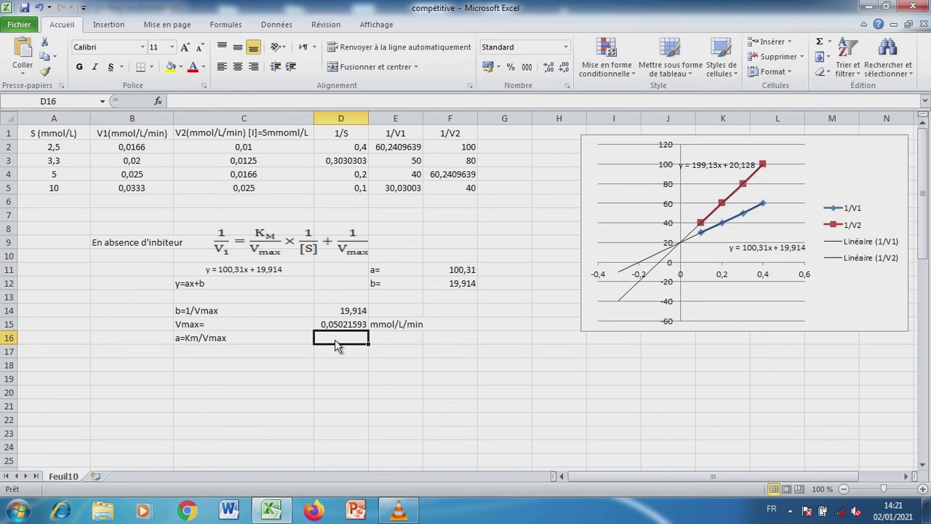
type("100,31")
Step: Label C17 "Km=" and calculate Km in D17 as D16 multiplied by D15
left_click(279, 356)
type("Km=")
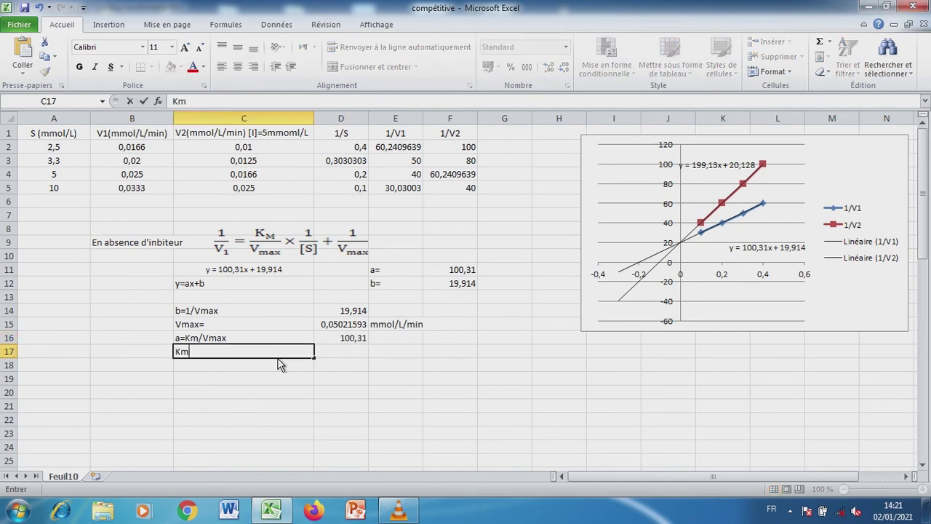
key("Return")
left_click(342, 352)
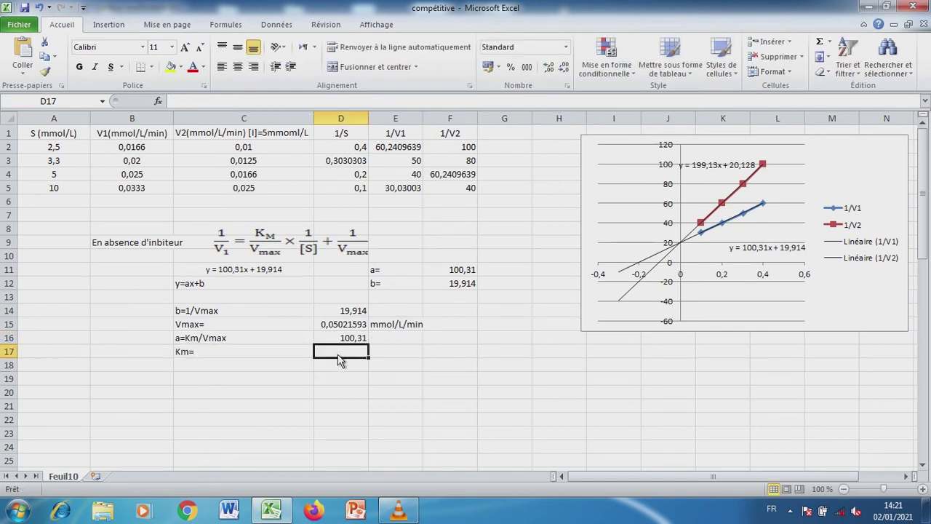
type("=")
left_click(343, 341)
type("*")
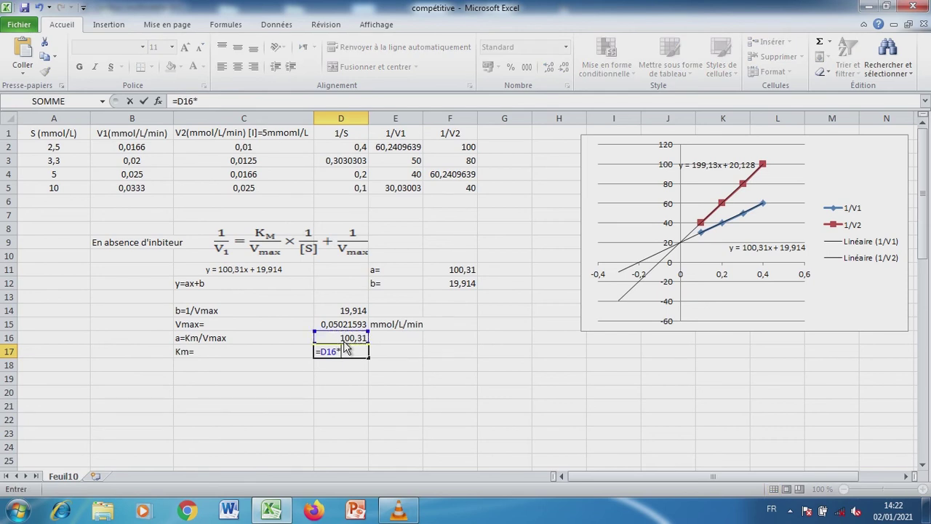
left_click(342, 327)
key("Return")
Step: Enter the unit "mmol/L/min" in E17 beside the Km value
left_click(384, 357)
type("mmol/L/min")
key("Return")
Step: Correct the Km unit in E17 to "mmol/L"
left_click(389, 350)
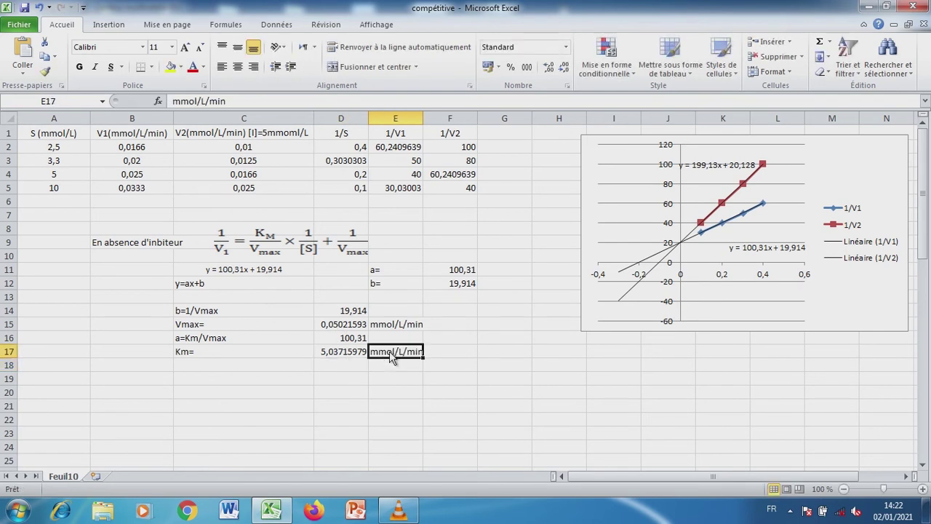
left_click(295, 106)
key("BackSpace")
key("BackSpace")
key("BackSpace")
key("BackSpace")
key("Return")
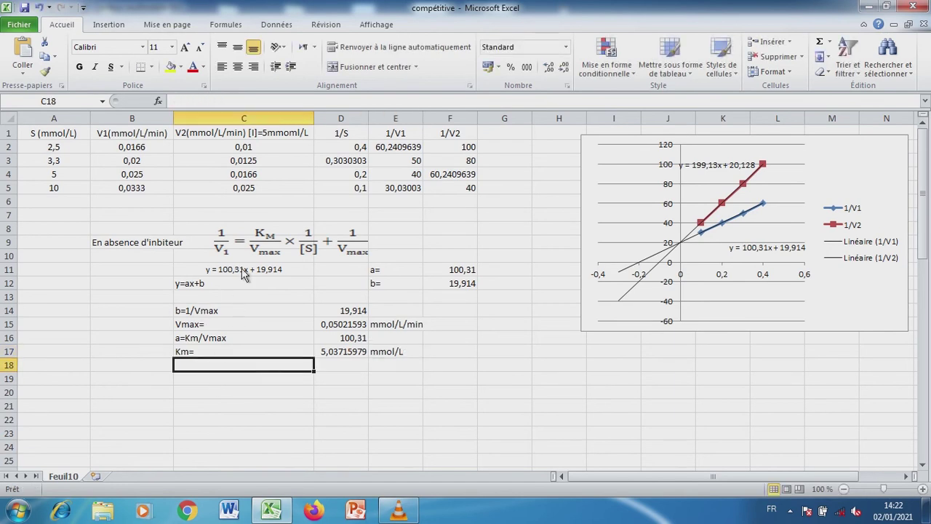
Step: Copy the line equation "y = 100,31x + 19,914" from C11 into C18
left_click(244, 271)
key("ctrl+c")
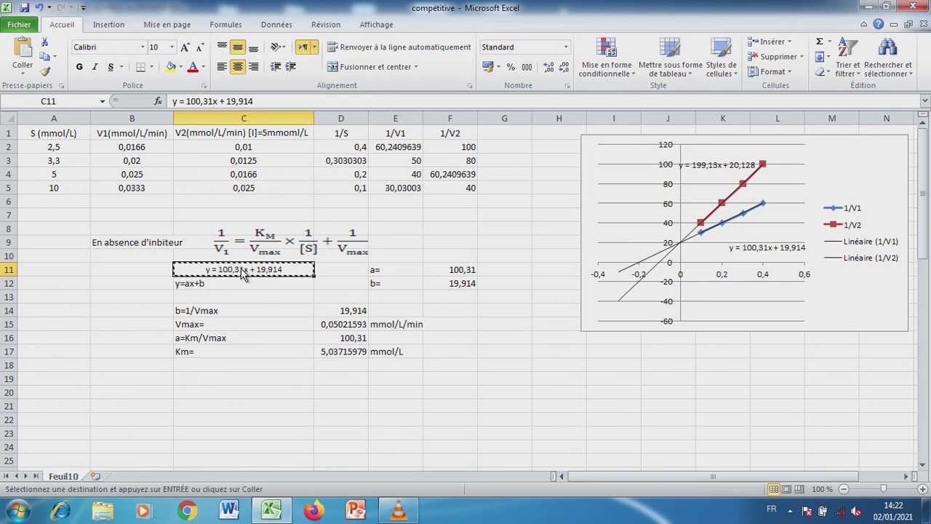
left_click(238, 367)
key("ctrl+v")
key("Escape")
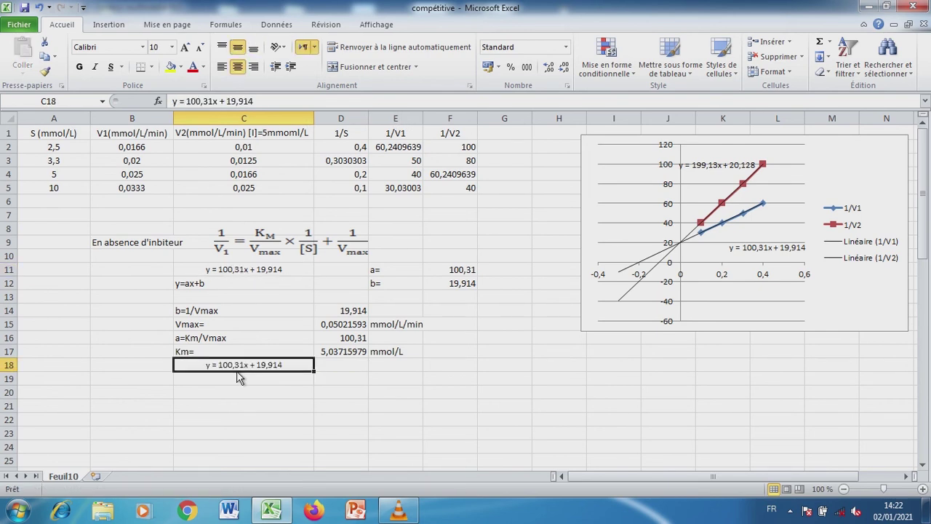
Step: Enter the condition "y=0" in B19 and the relation "x=-1/Km" in C19
left_click(238, 380)
left_click(152, 381)
type("y=0")
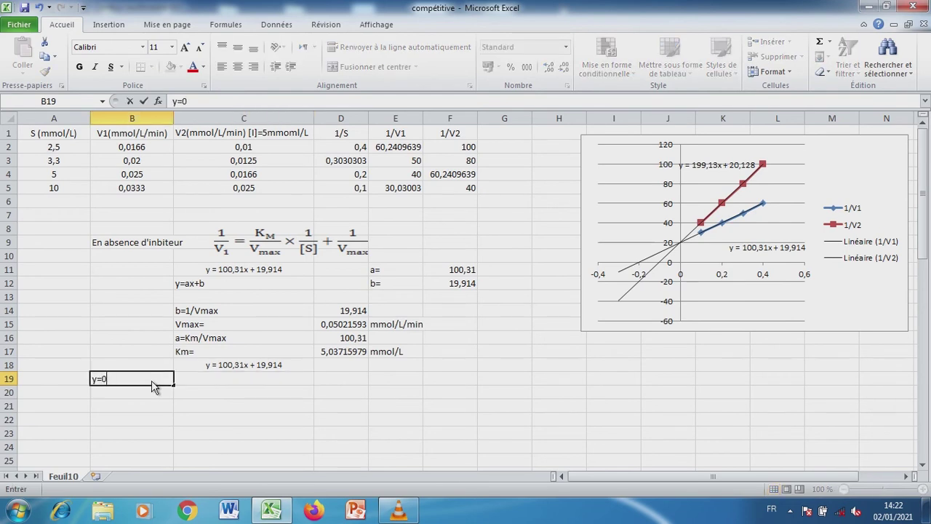
key("Return")
left_click(193, 380)
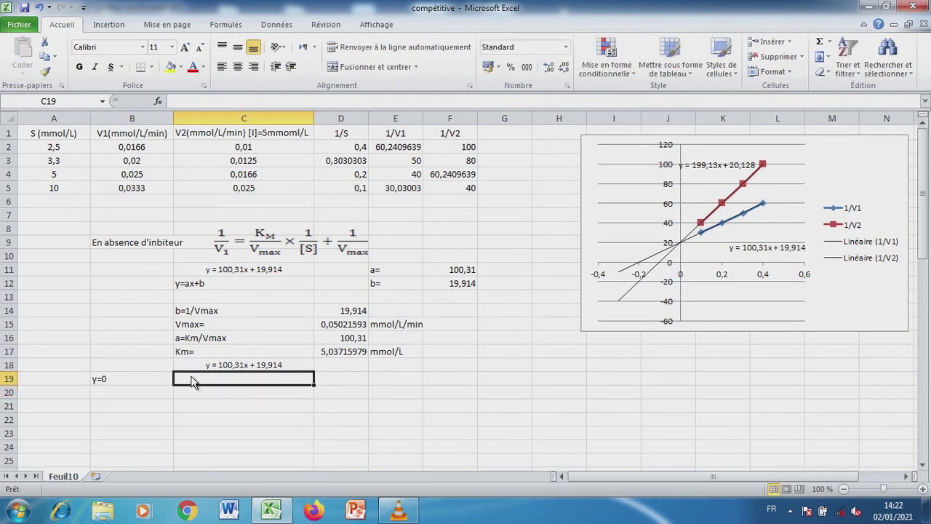
type("x=-1/")
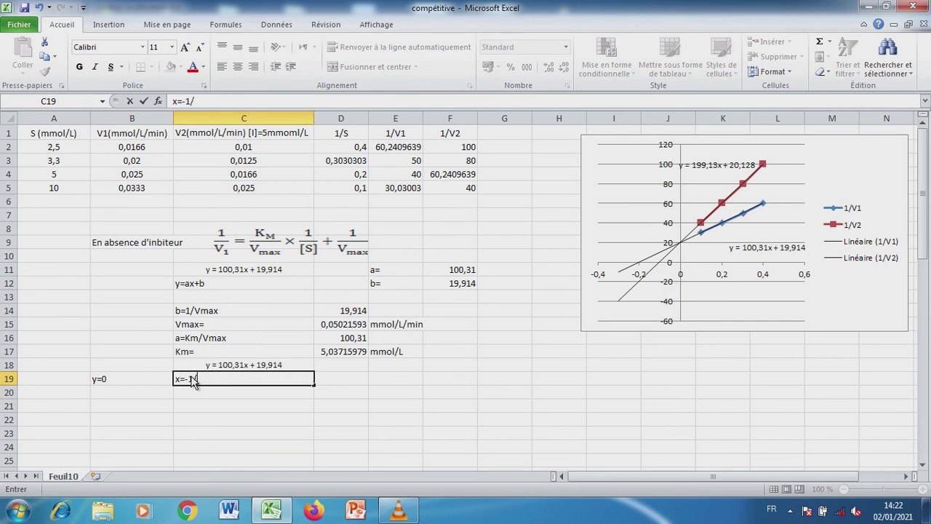
type("Km")
key("Return")
Step: Enter "x=-19,914/100,31" as text in C20 and calculate the same quotient in D20
type("x=")
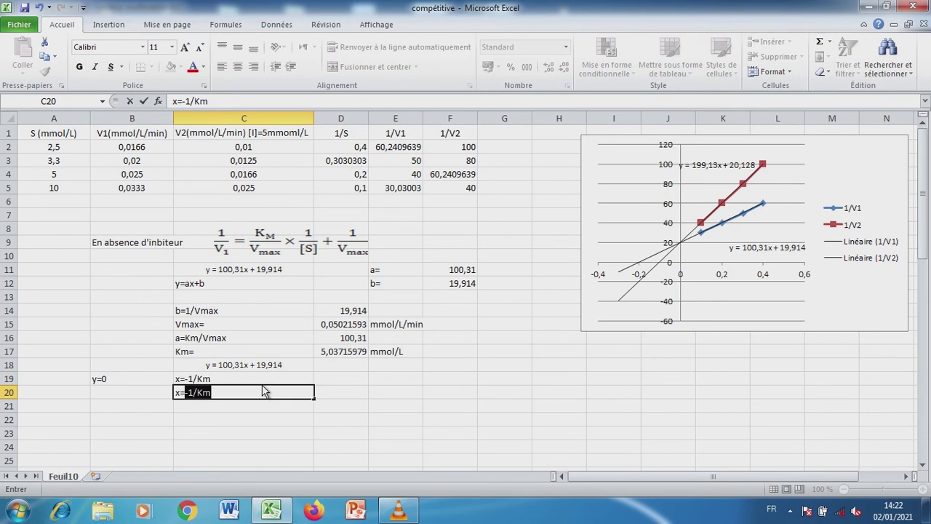
key("BackSpace")
type("-19")
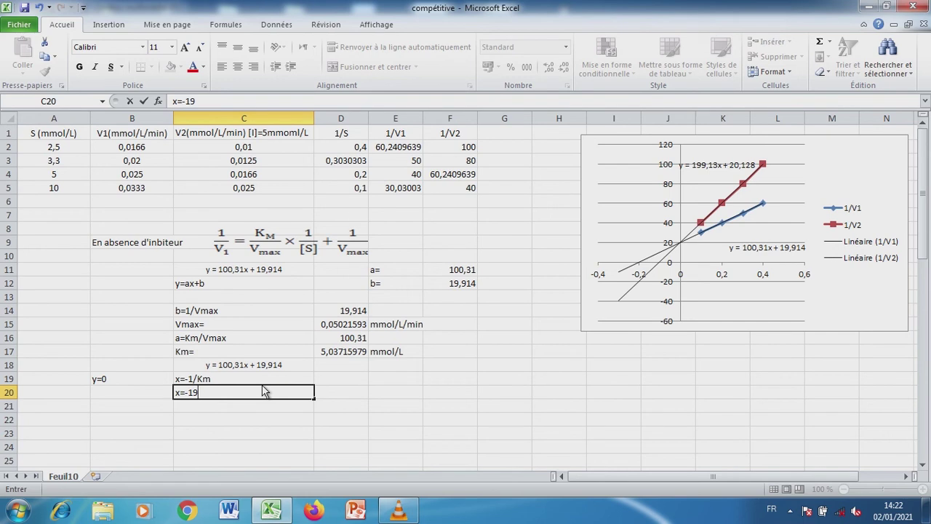
type(",914/100,31")
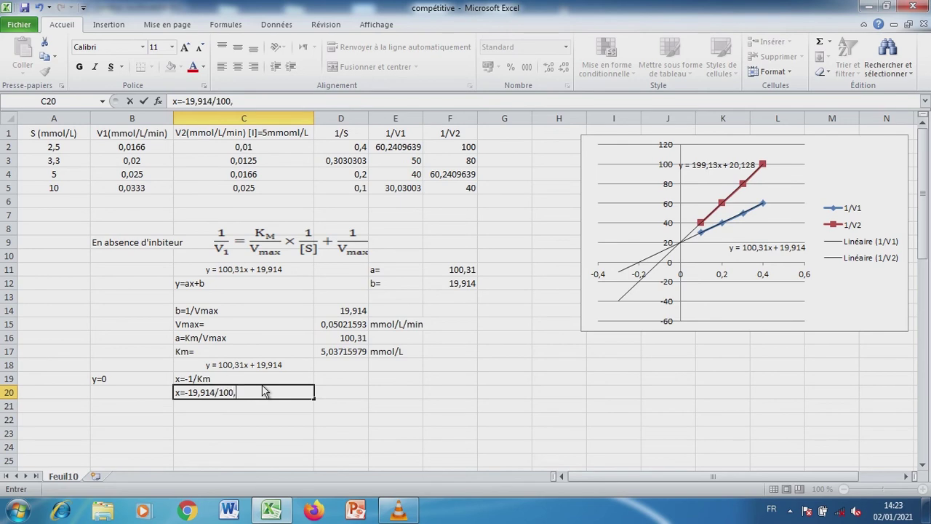
left_click(362, 397)
type("=-19,914/100,31")
key("Return")
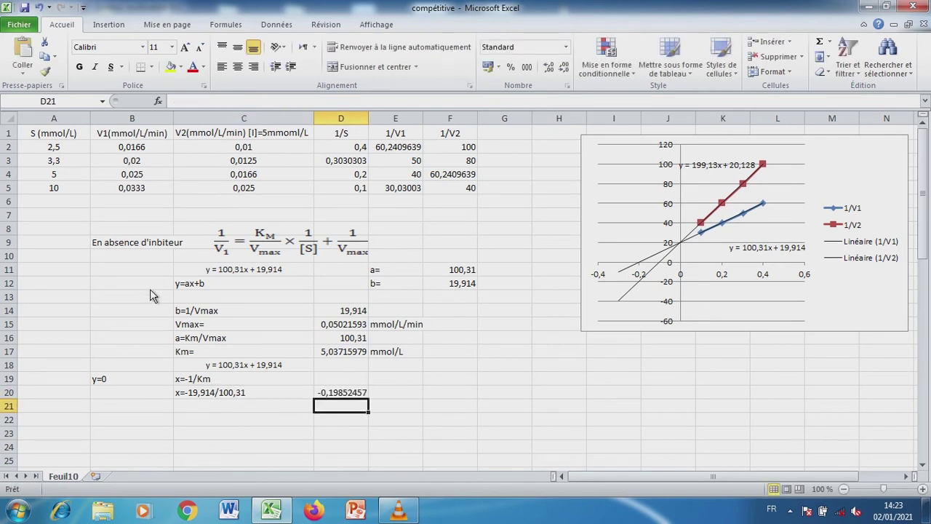
Step: Label C21 "Km=" and calculate Km in D21 as -1 divided by D20
left_click(218, 411)
type("Km=")
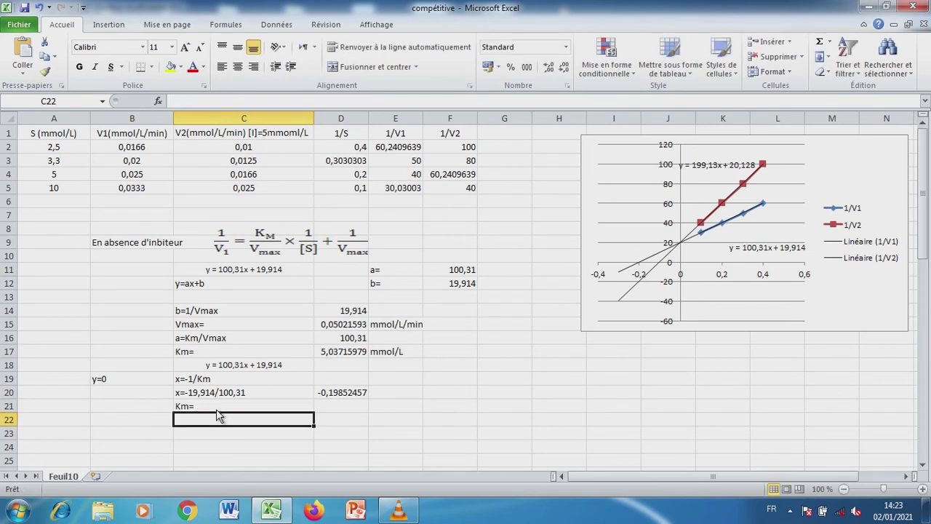
left_click(323, 409)
type("=")
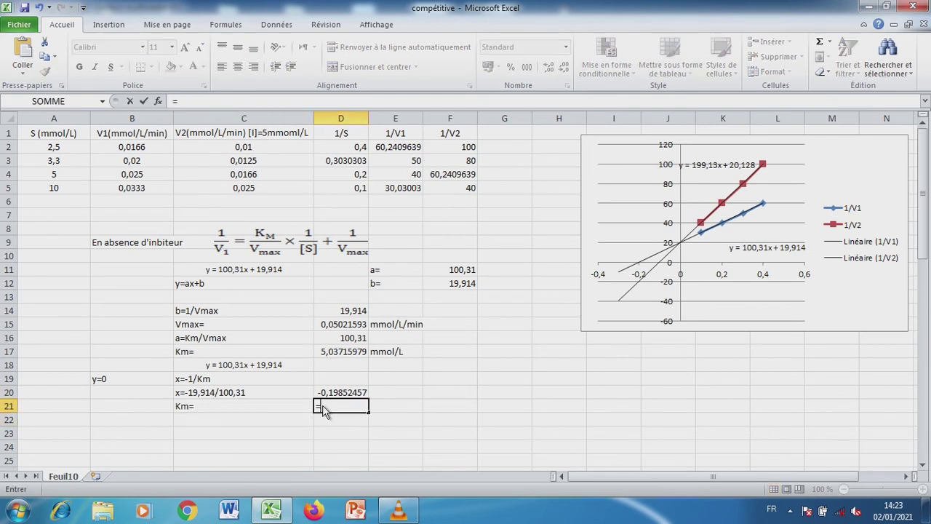
type("-1/")
left_click(330, 397)
key("Return")
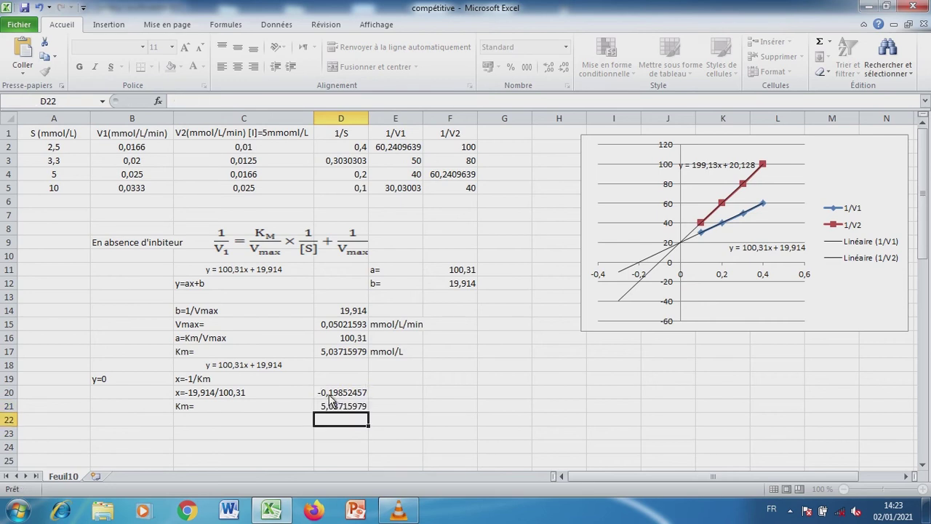
Step: Enter the unit "mmol/L" in E21 beside the Km value
left_click(408, 406)
type("mmol/L")
key("Return")
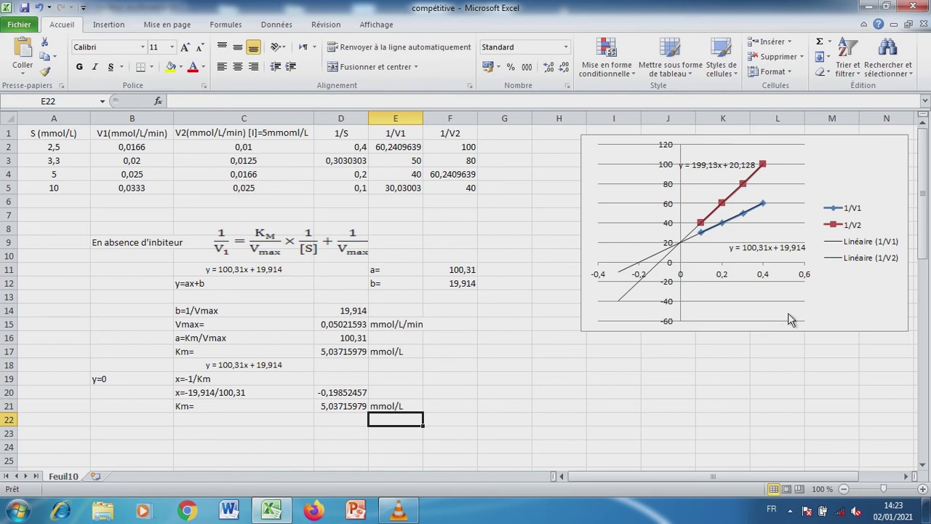
Step: Copy the "en presence d'inibiteur" block with its Lineweaver-Burk equations from further down the sheet to A22
left_click_drag(927, 218, 927, 350)
left_click_drag(44, 391, 663, 454)
key("ctrl+c")
left_click_drag(925, 291, 925, 192)
left_click(61, 356)
key("Return")
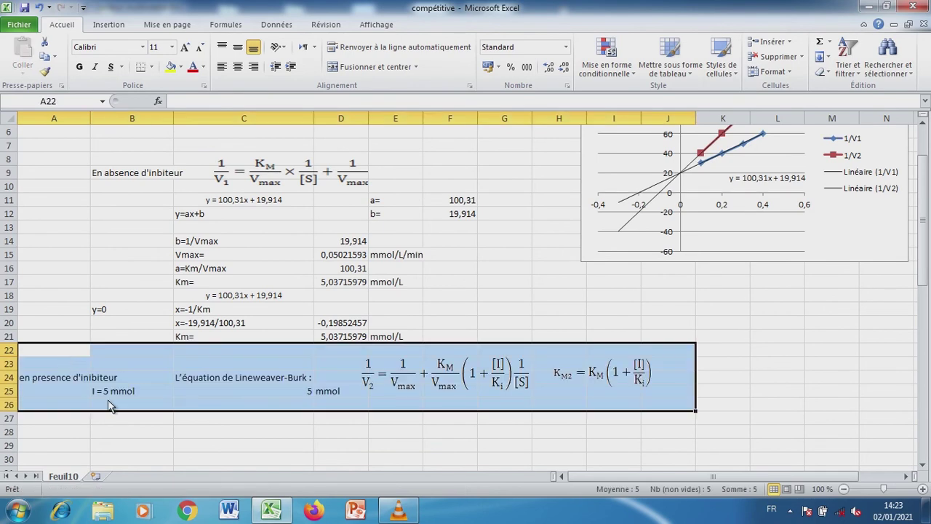
Step: Copy the 1/V2 trendline equation "y = 199,13x + 20,128" from the chart into C26
left_click_drag(925, 260, 925, 219)
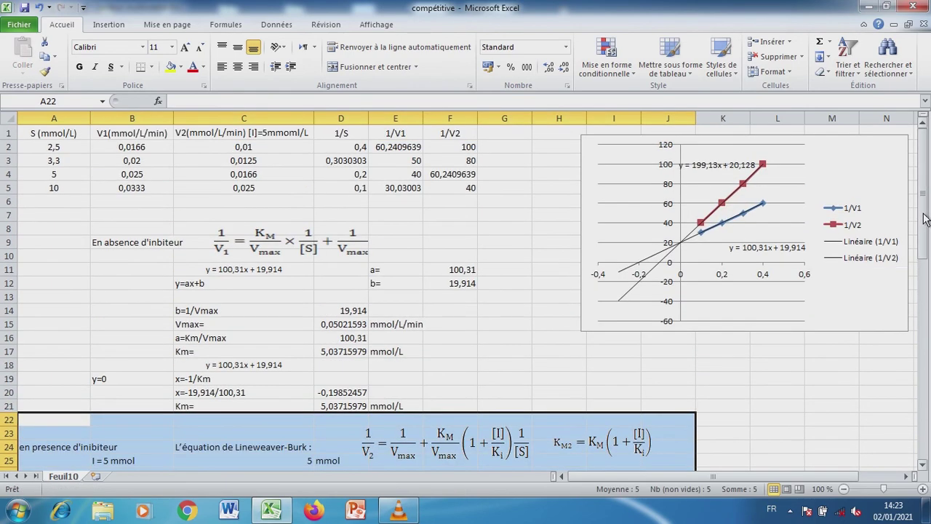
left_click(747, 169)
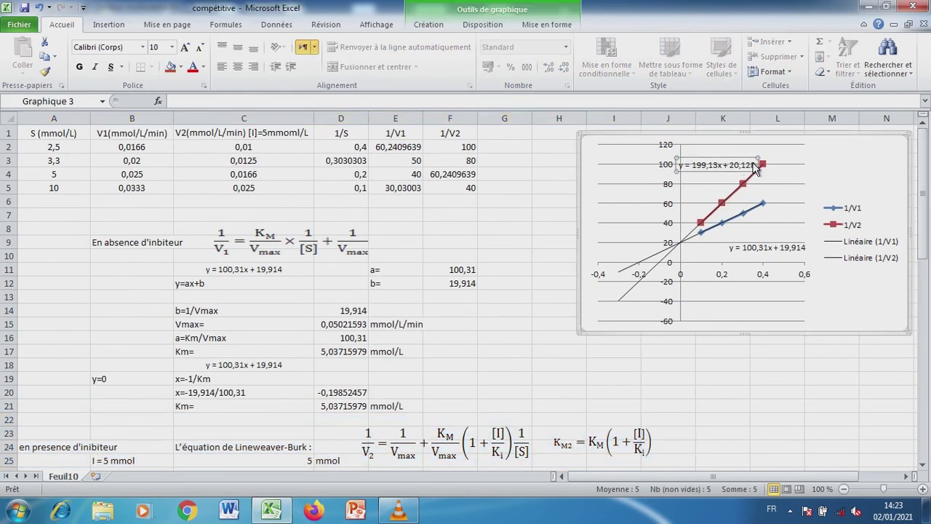
left_click_drag(752, 167, 684, 173)
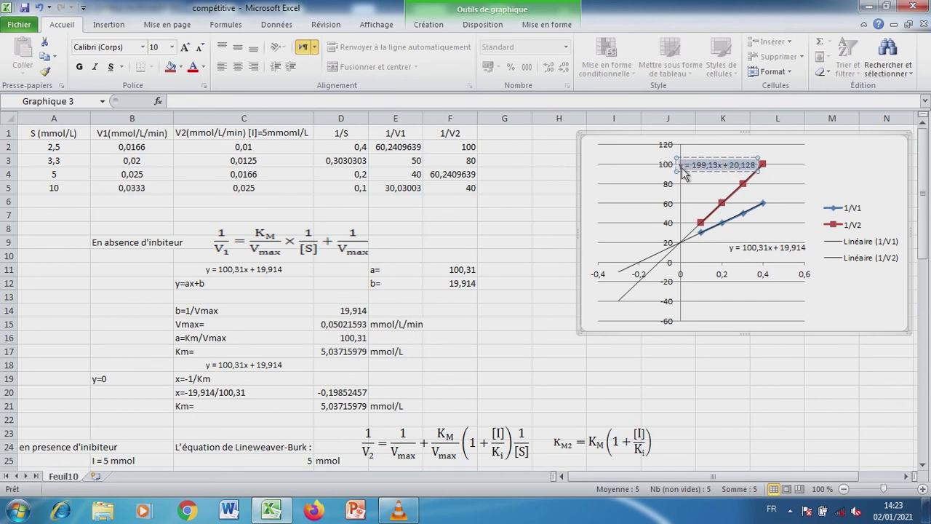
left_click_drag(926, 168, 926, 176)
left_click(216, 383)
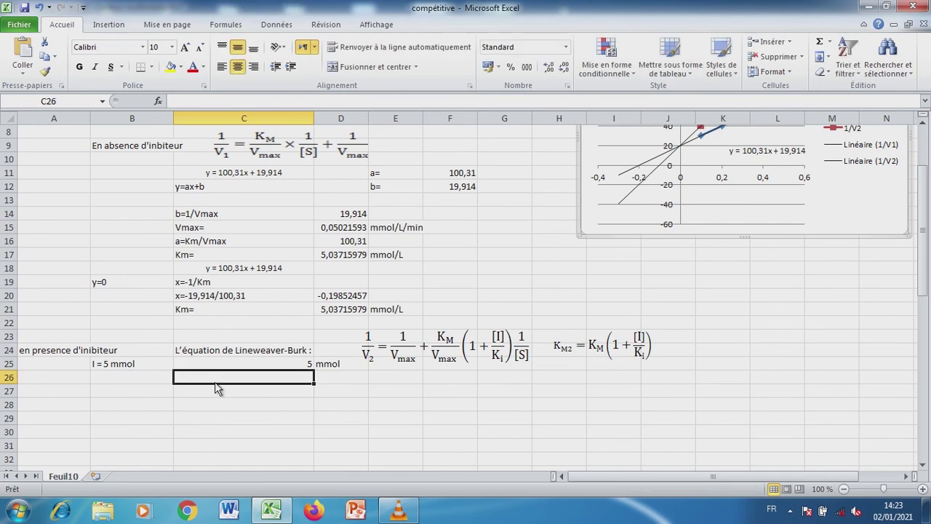
key("ctrl+v")
key("Return")
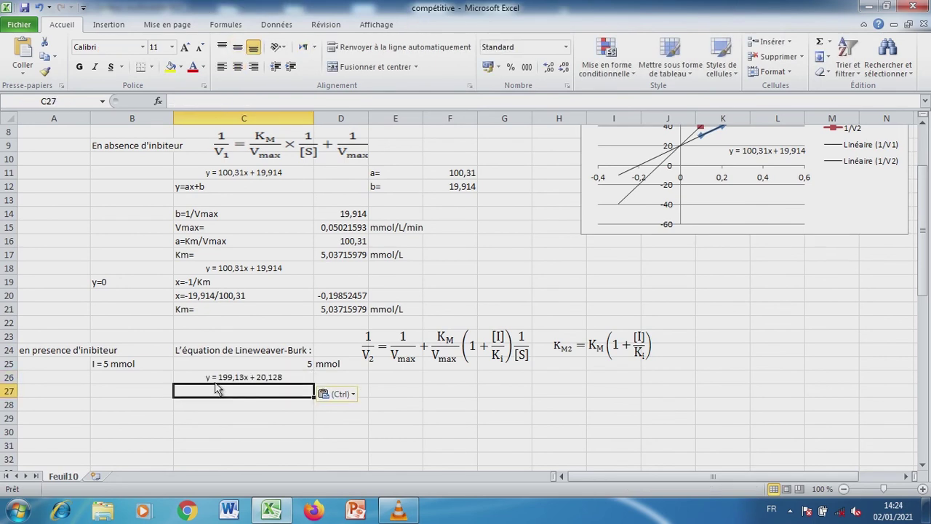
Step: Enter "y=ax+b" in C27 and the labels "a=" in E27 and "b=" in E28
type("y=")
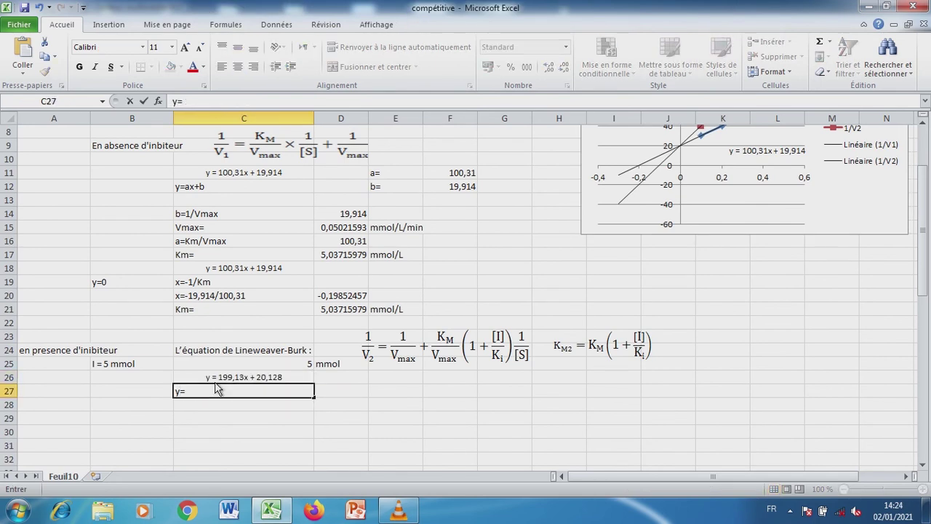
type("ax+b")
key("Return")
left_click(398, 392)
type("a=")
key("Return")
type("b=")
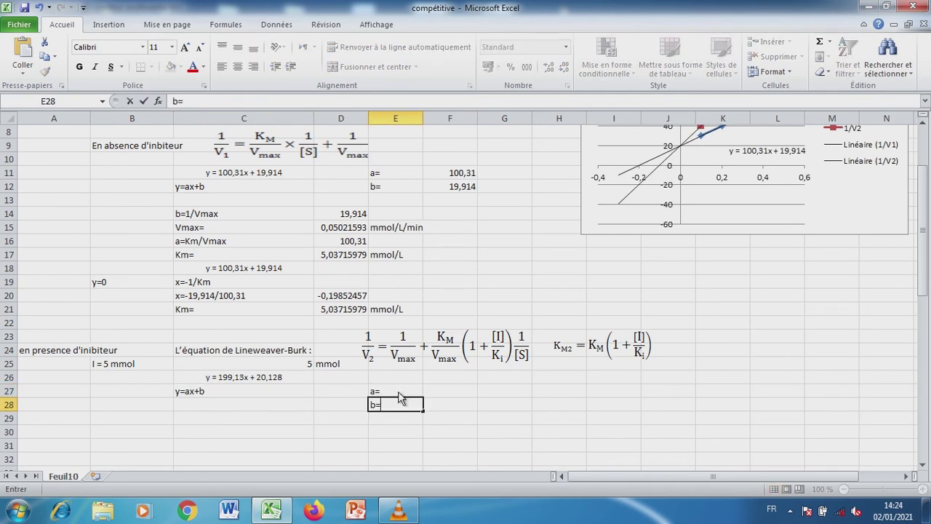
key("Return")
Step: Enter the 1/V2 line's slope 199,13 in F27 and its intercept 20,128 in F28
left_click(441, 394)
type("199,13")
key("Return")
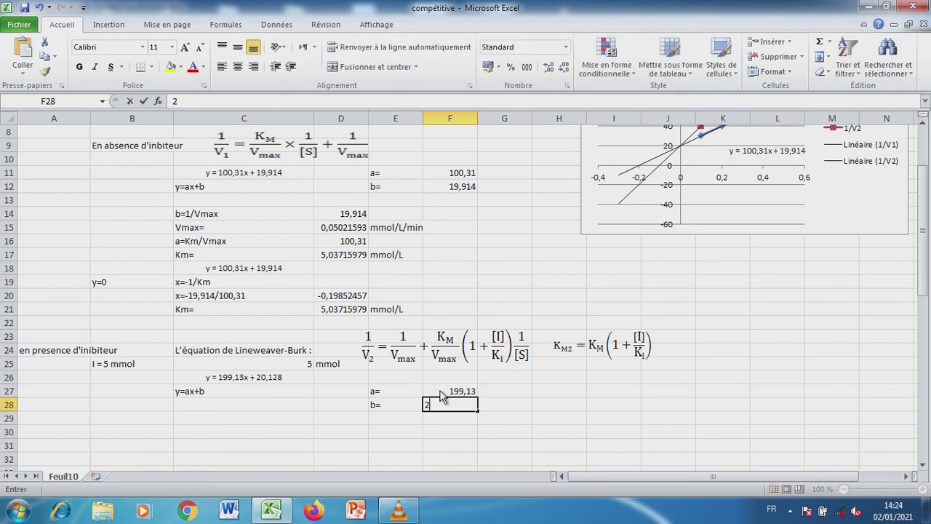
type("20,")
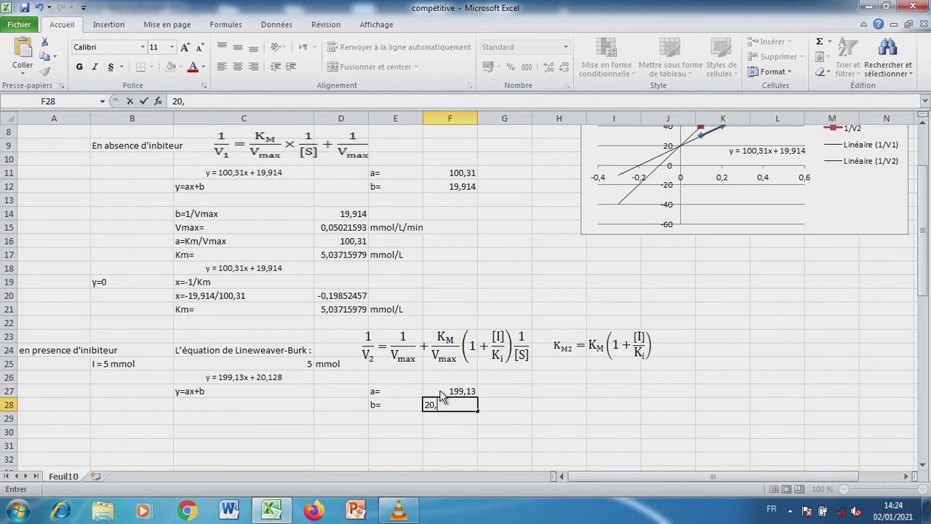
type("128")
Step: Enter the relation "b=1/Vmax" in C29 and the label "Vmax=" in C30
left_click(234, 420)
type("b")
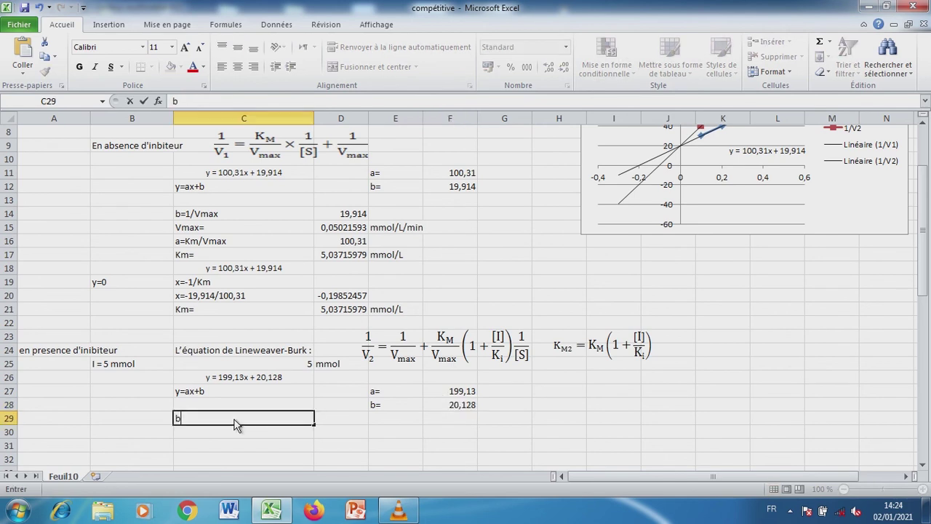
type("=1/Vmax")
key("Return")
type("Vmax=")
key("Return")
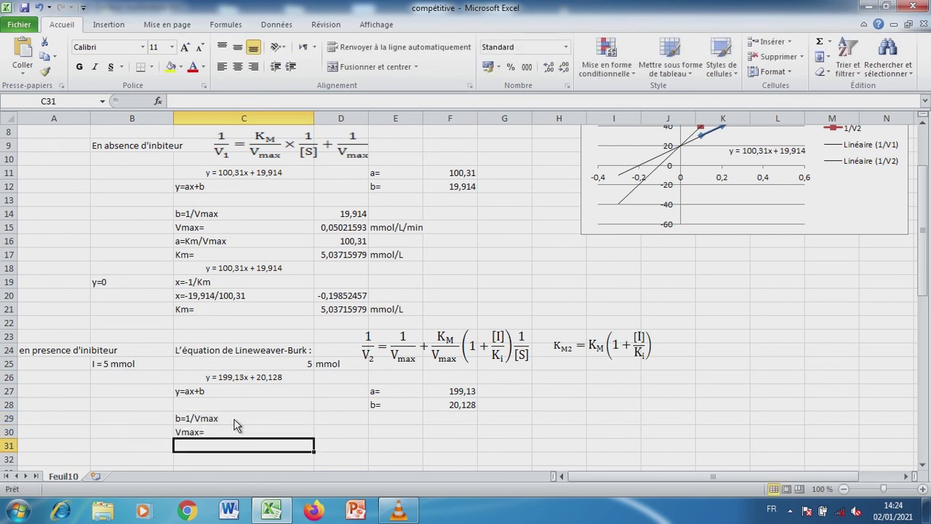
Step: Compute Vmax in D30 as 1 divided by the intercept in F28, with the unit "mmol/L/min" in E30
left_click(357, 432)
type("=1/")
left_click(462, 406)
key("Return")
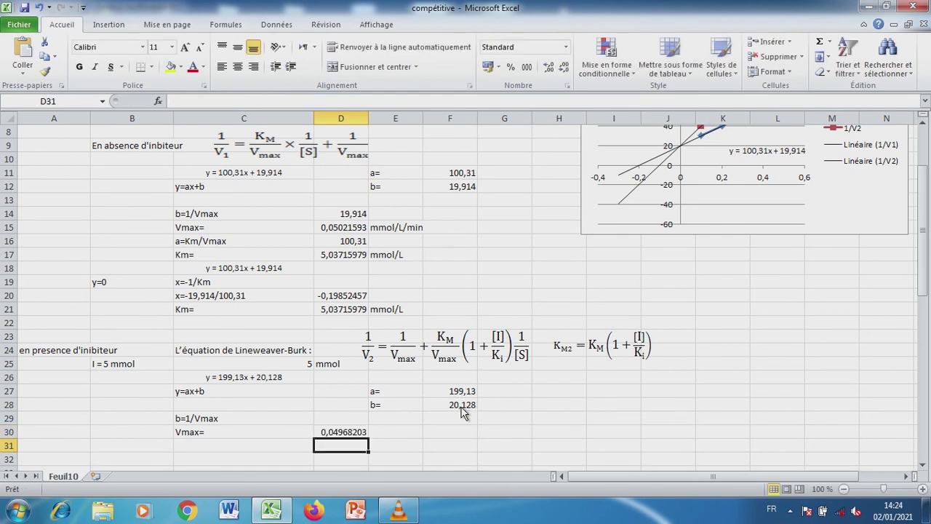
left_click(409, 435)
type("mmo")
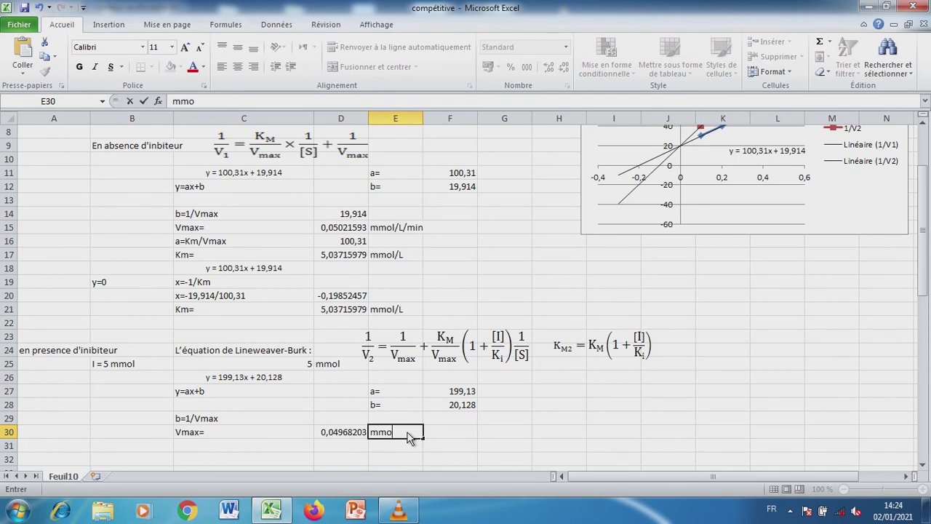
type("l/L/min")
key("Return")
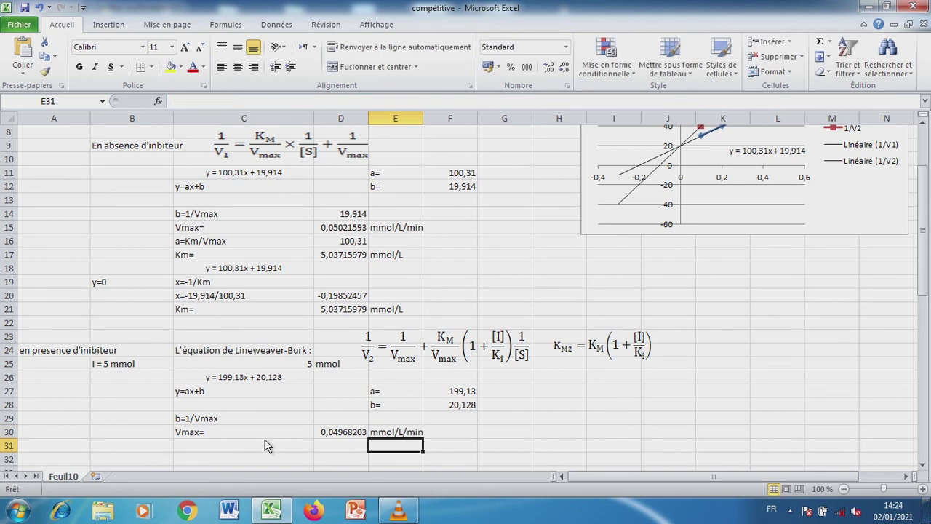
Step: Enter the conclusion "Vmax1=Vmax2=0,05 mmol/L/min" in C31 and the note "inhibition compétitive" in E31
left_click(251, 453)
type("Vmax1=")
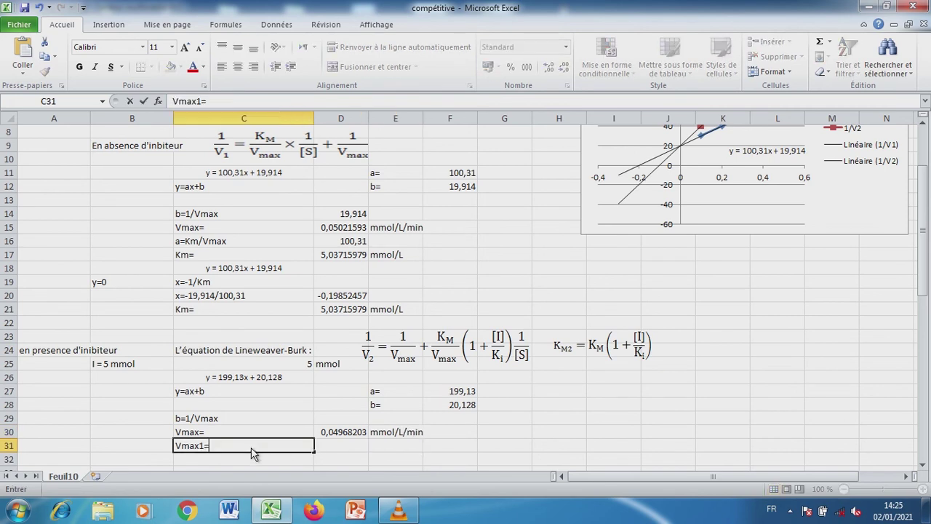
type("Vmax2=0,05 mmol/")
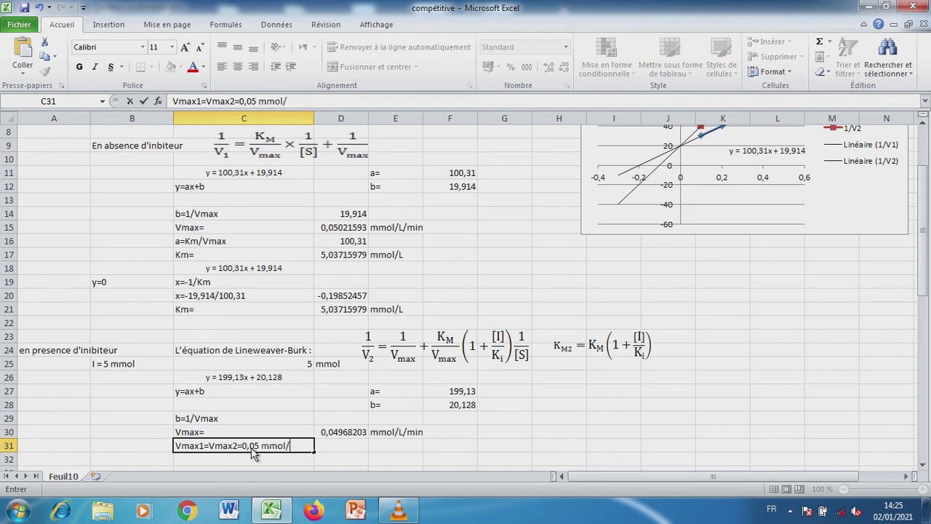
type("L/min")
left_click(391, 451)
type("inhib")
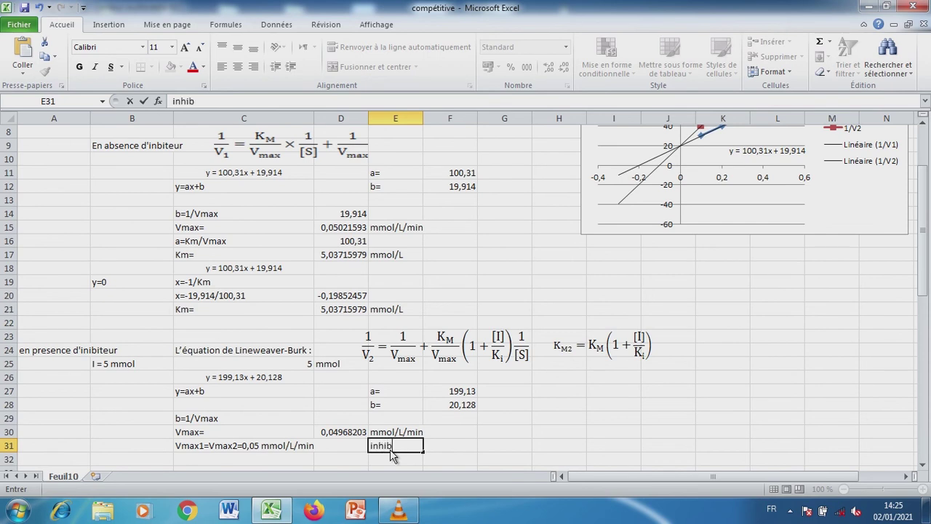
type("ition compétitive")
Step: Enter the heading "pour le calcul Km2" in B32 and the slope relation "a=(Km/Vmax)*(1+(I/Ki))" in B33
left_click(156, 460)
type("pour ")
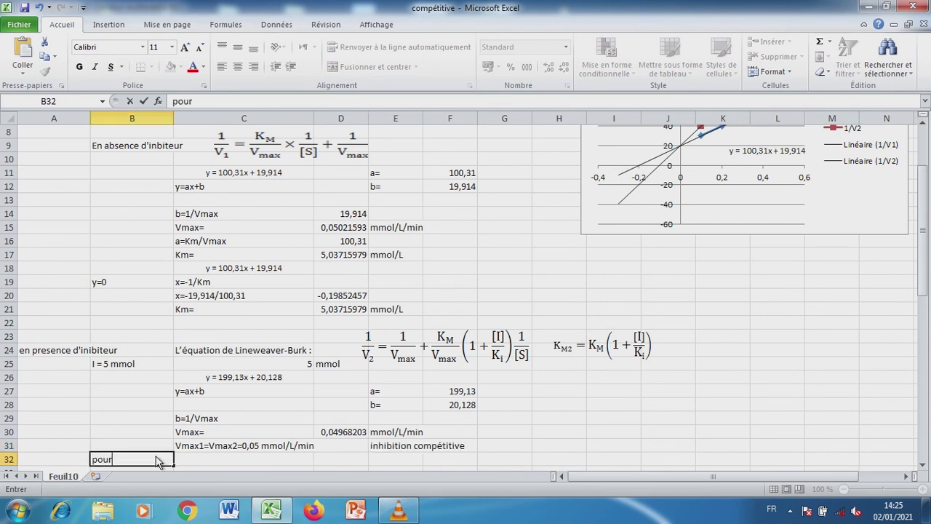
type("le calcul KM")
key("BackSpace")
type("m2")
key("Return")
type("a=")
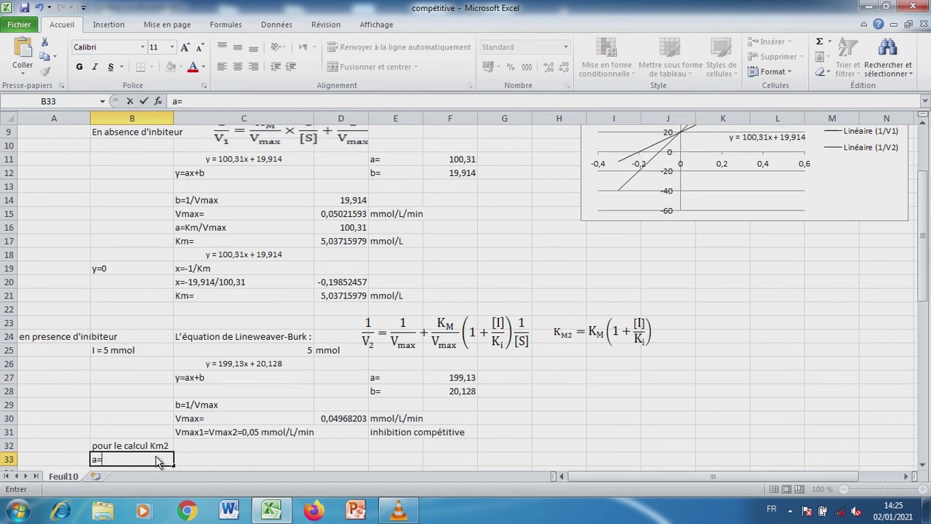
type("(")
type("Km/Vmax)*(1+(I/Ki))")
key("Return")
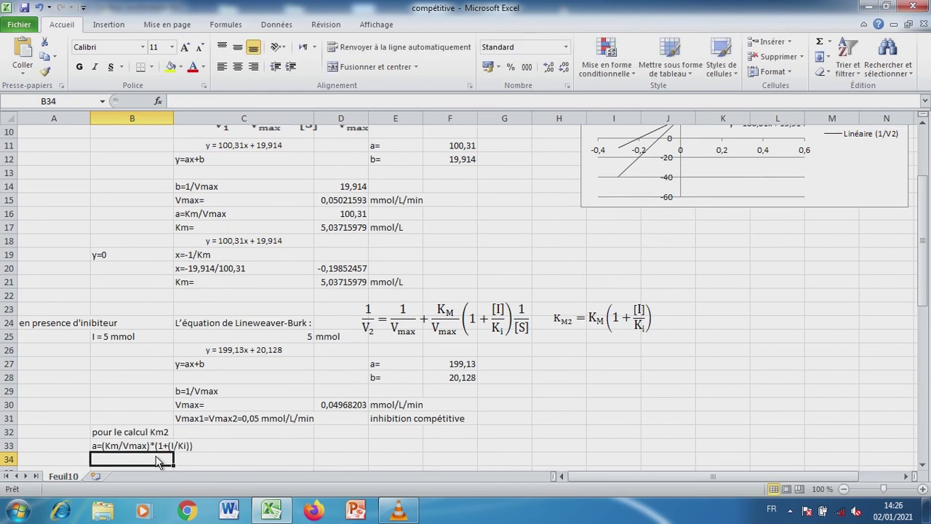
Step: Enter the rearranged relation "Ki=(I*Km)/((a*Vmax)-Km)" in B34 and the label "Ki=" in B35
type("K")
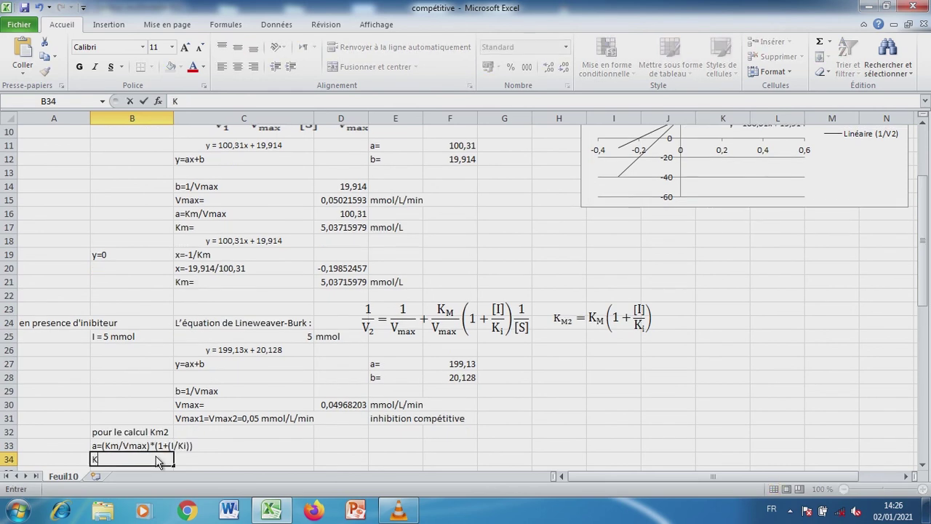
type("i=(I*Km)/((a*")
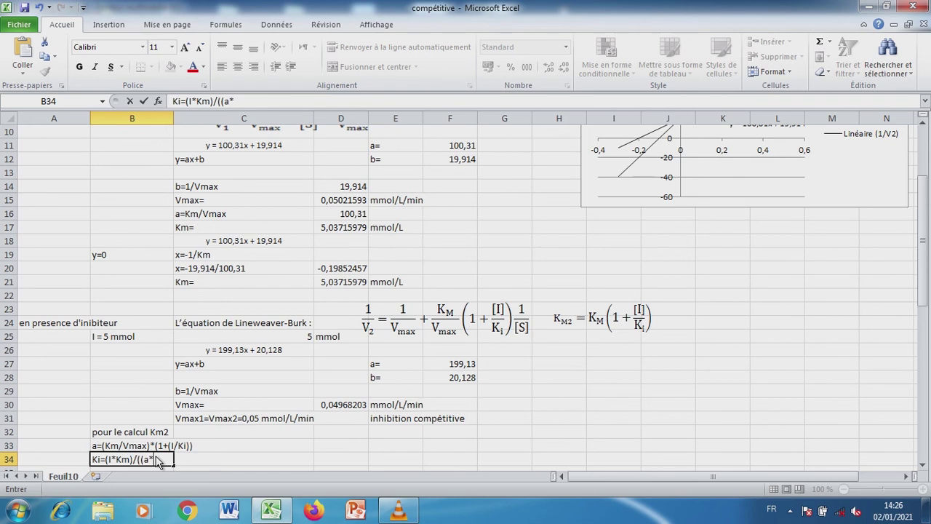
type("Vmax")
type(")-")
type("Km)")
key("Return")
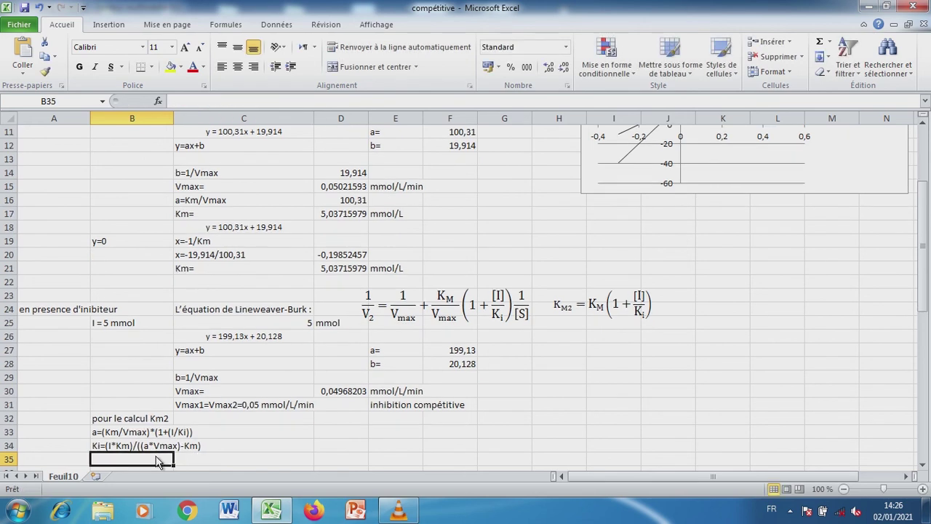
type("Ki=")
key("BackSpace")
key("Return")
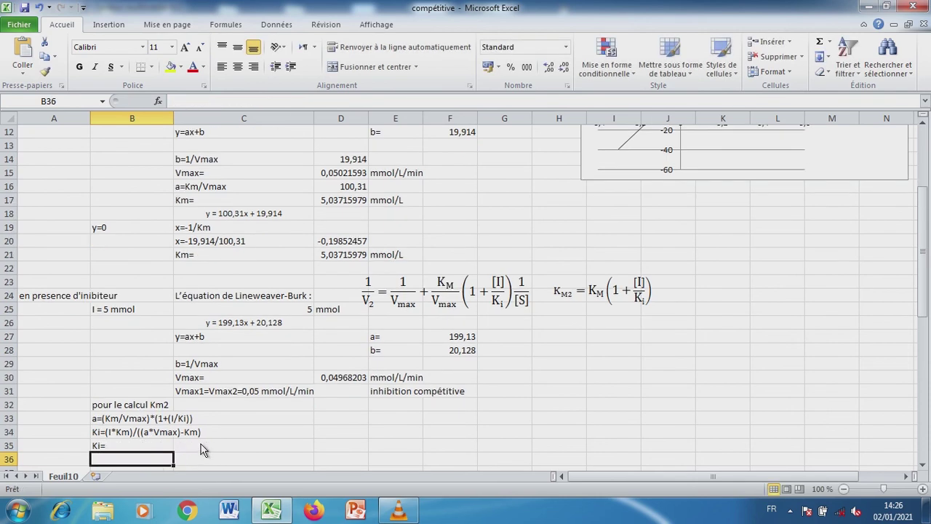
Step: Compute Ki in C35 with the formula =(C25*D17)/((F27*D15)-D17)
left_click(233, 445)
type("=(")
left_click(289, 314)
type("*")
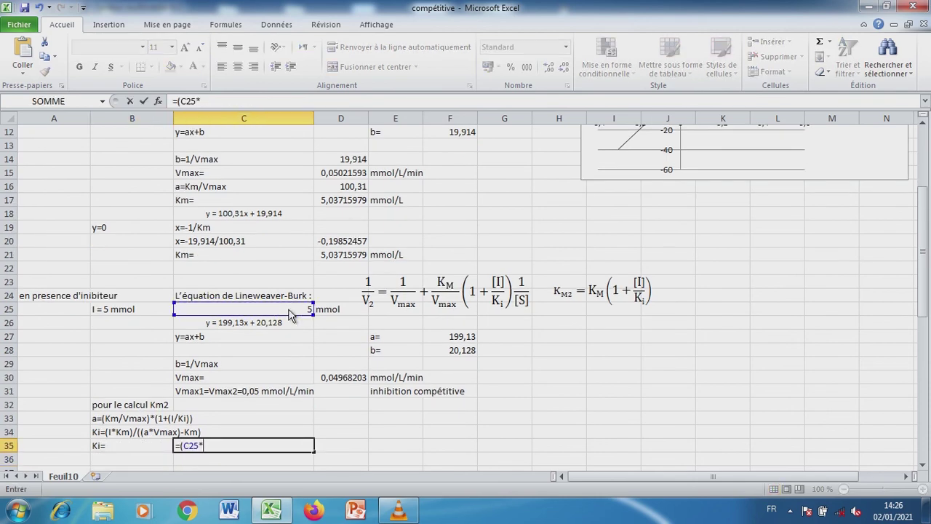
left_click(345, 207)
type(")/")
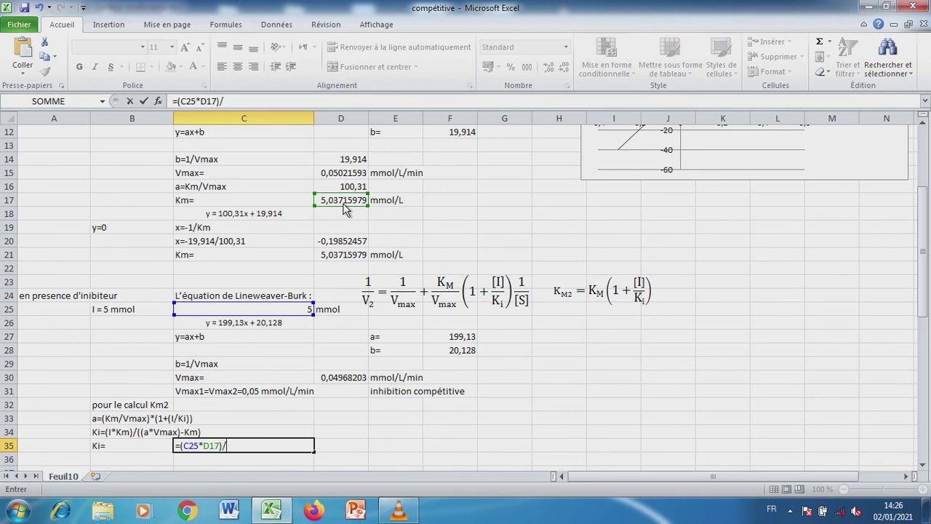
type("((")
left_click(468, 342)
type("*")
left_click(356, 174)
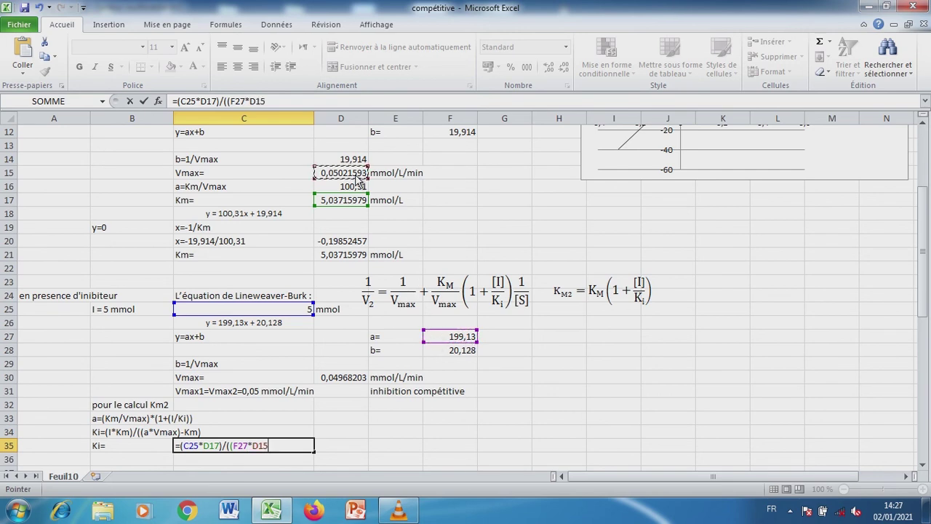
type(")-")
left_click(348, 205)
type(")")
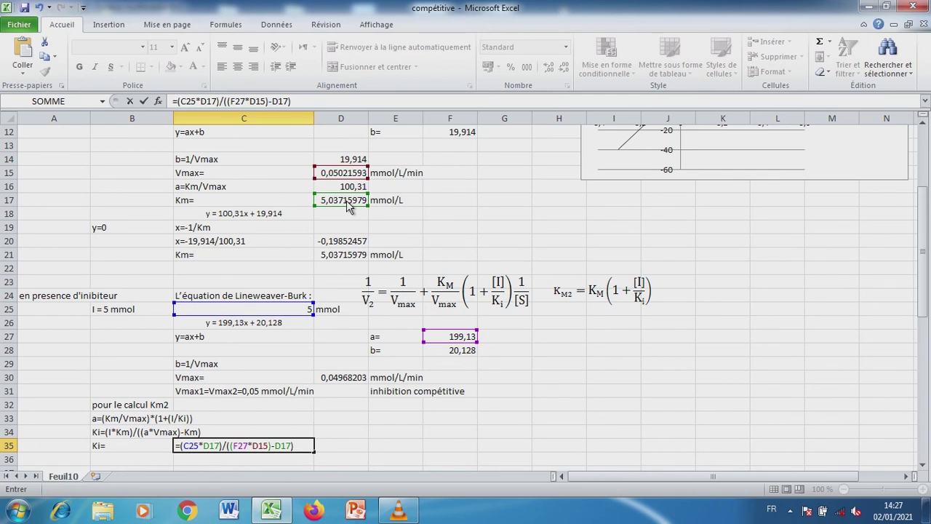
key("Return")
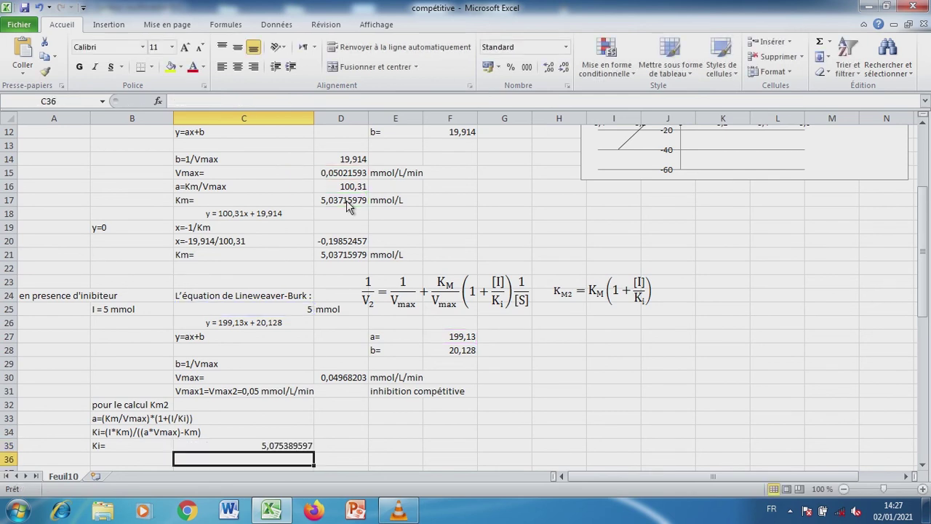
Step: Enter the unit "mmol/L" beside the Ki result in D35
left_click(339, 451)
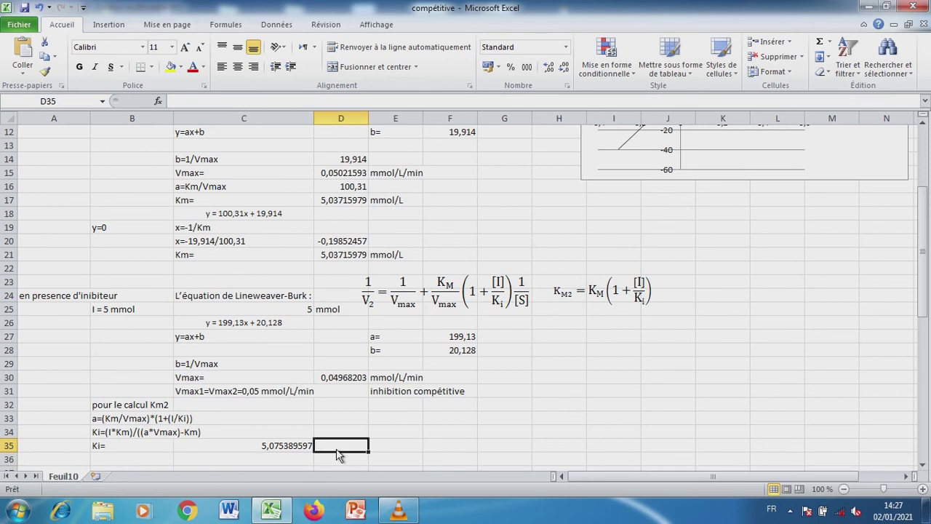
type("mmol")
key("Return")
Step: Move the KM2 equation picture from around row 61 up to rows 37–38 in column B, below the Ki result
scroll(914, 458, "down", 9)
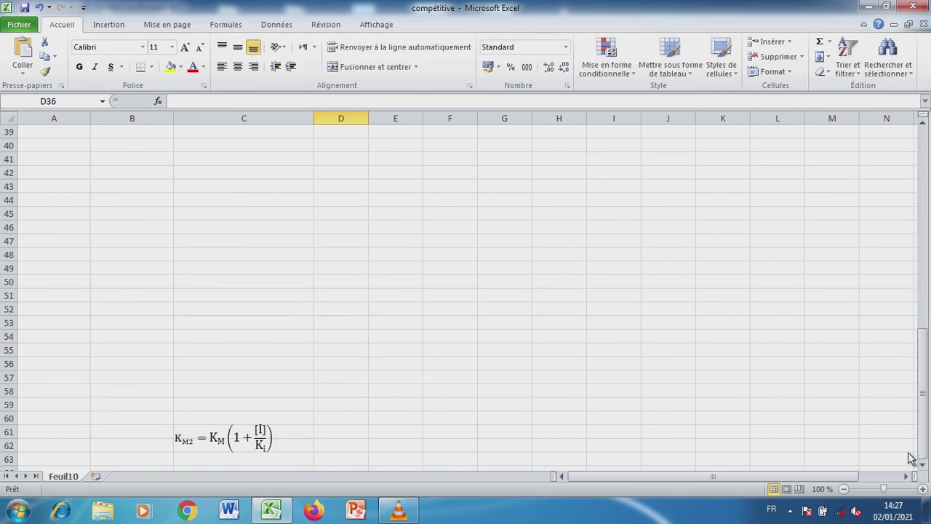
left_click_drag(249, 437, 254, 224)
left_click_drag(929, 402, 927, 318)
left_click_drag(233, 432, 133, 315)
Step: Label B40 "Km2=" and compute Km2 in C40 with the formula =D21*(1+(C25/C35))
left_click(123, 355)
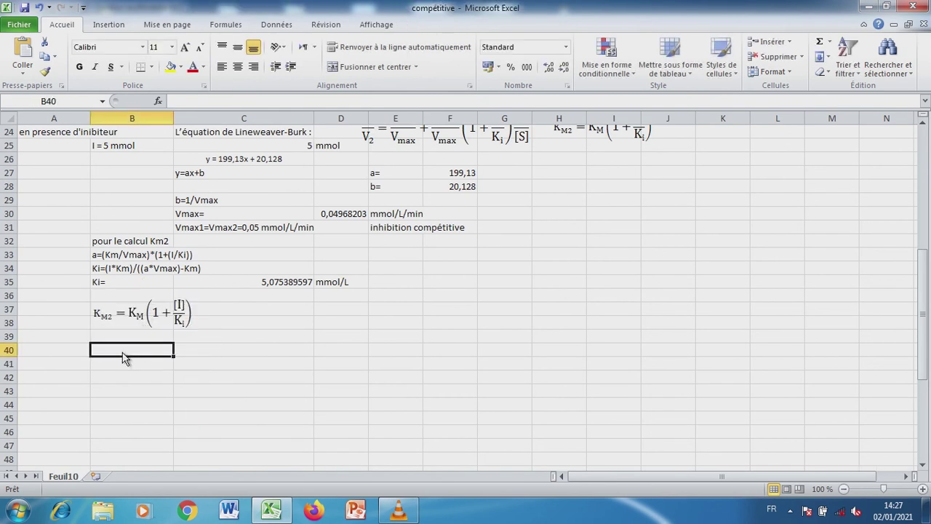
type("Km2=")
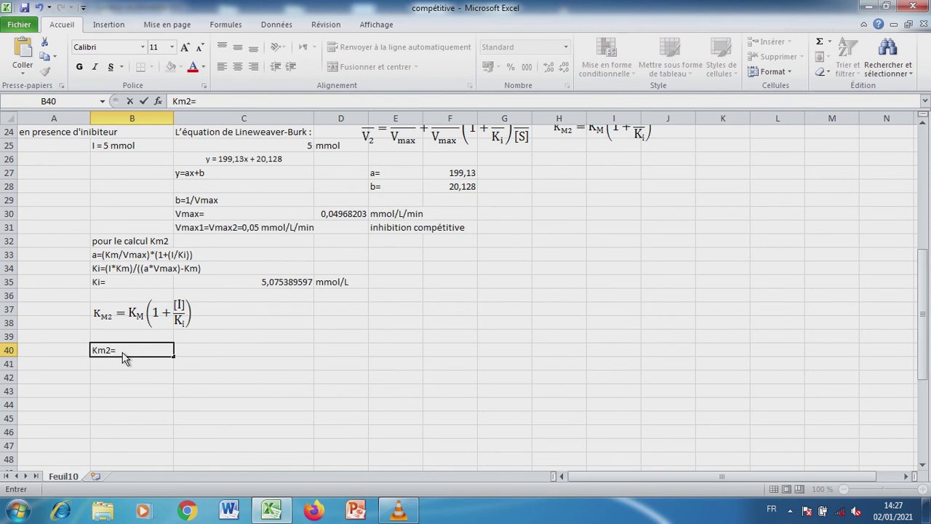
left_click(188, 355)
type("=")
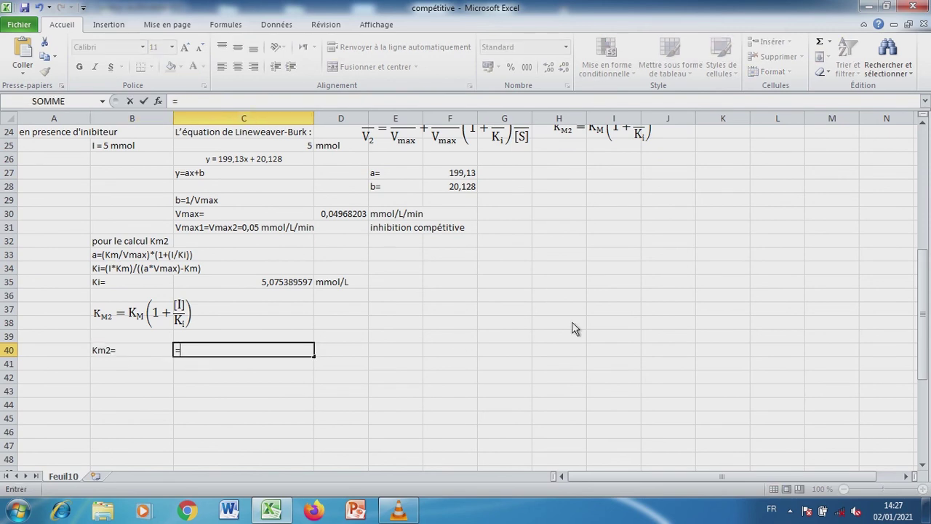
left_click_drag(923, 335, 924, 302)
left_click(349, 174)
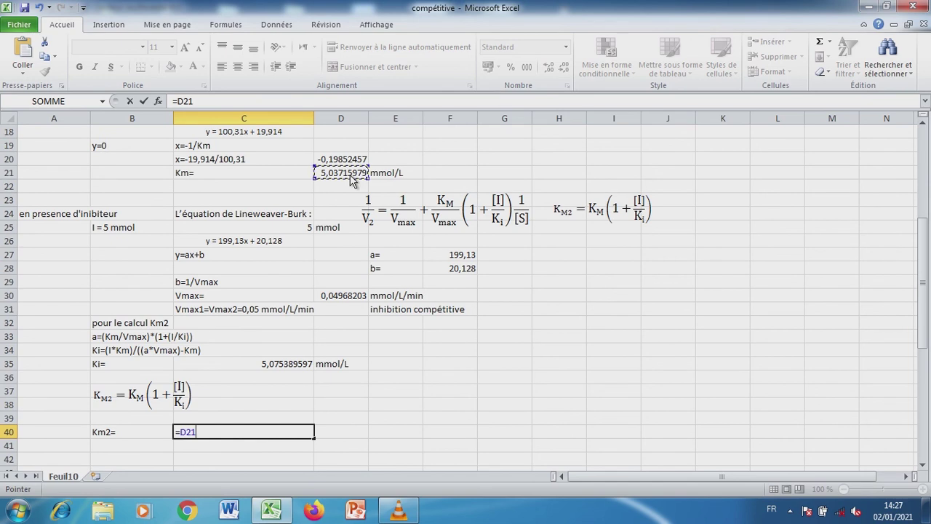
type("*(1+(")
left_click(290, 234)
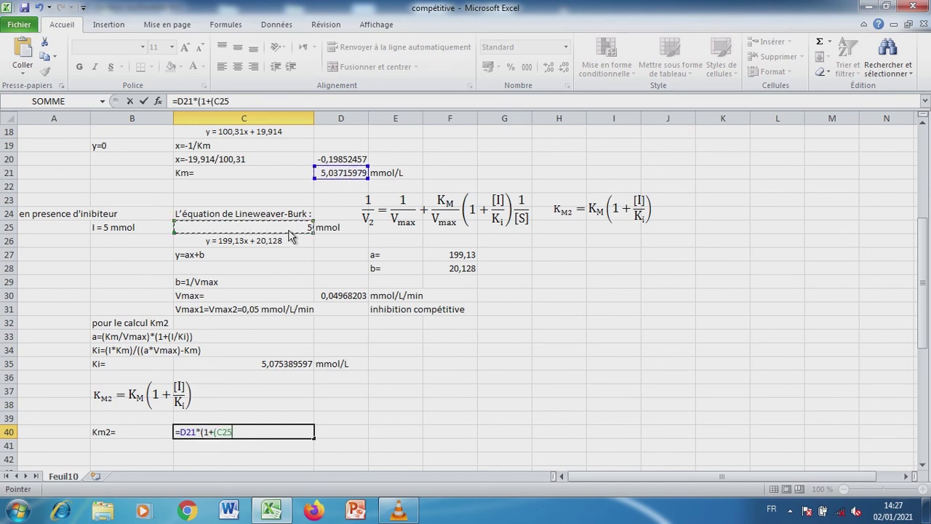
type("/")
left_click(276, 371)
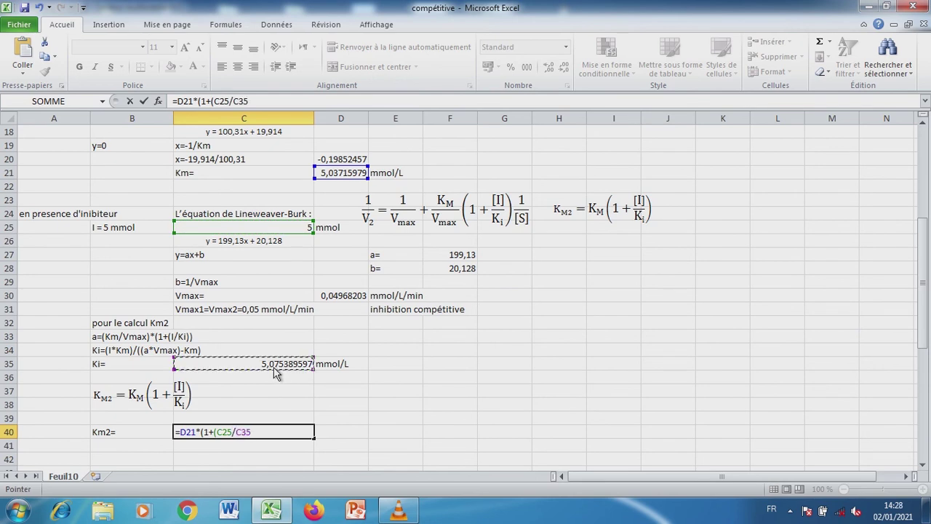
key("Return")
Step: Enter the unit "mmol/L" beside the Km2 result in D40
left_click(334, 432)
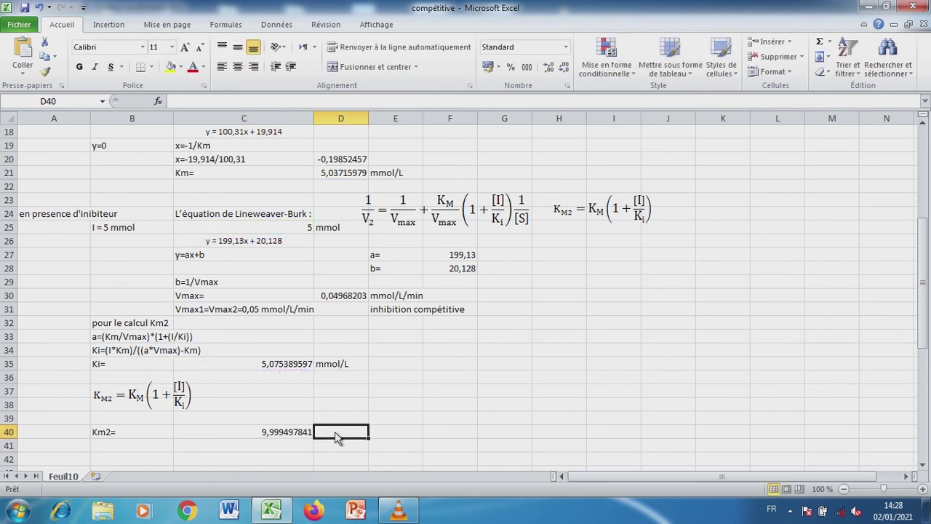
type("mmol/L")
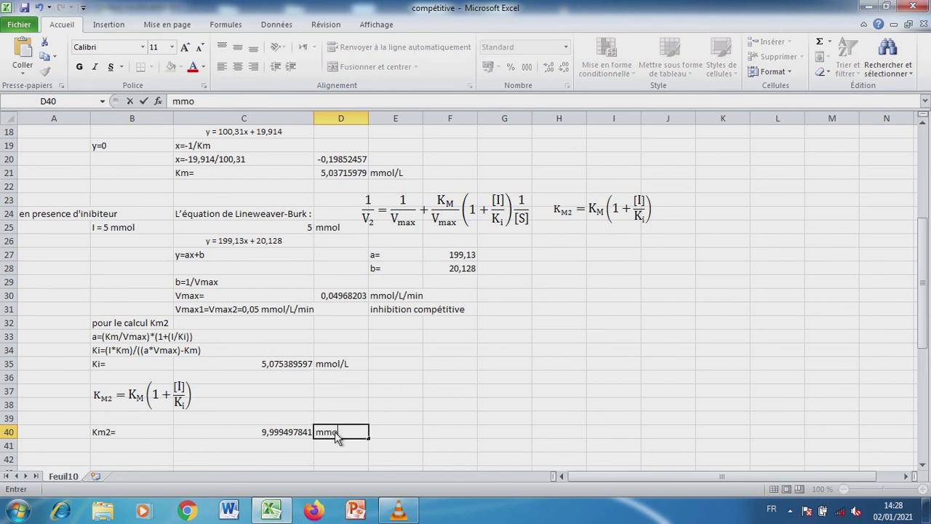
key("Return")
Step: Copy the line equation "y = 199,13x + 20,128" from C26 into C41
left_click(247, 244)
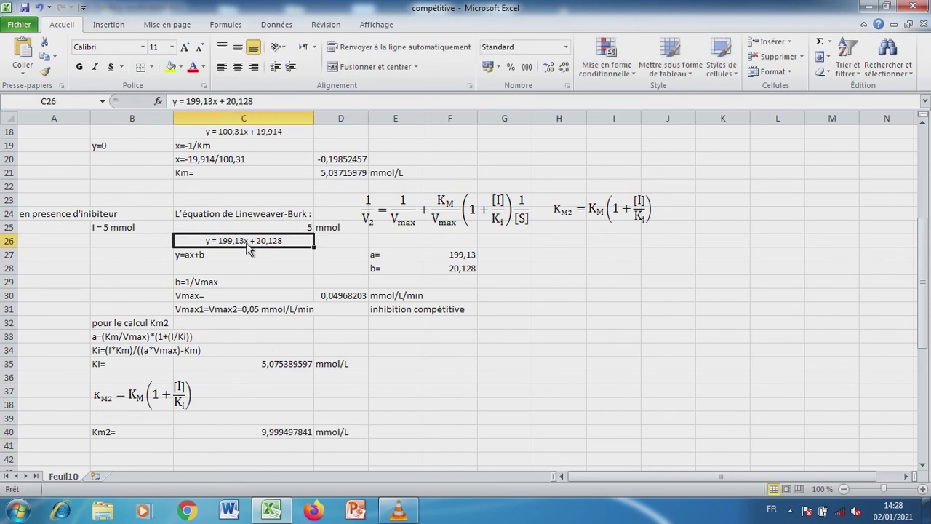
key("ctrl+c")
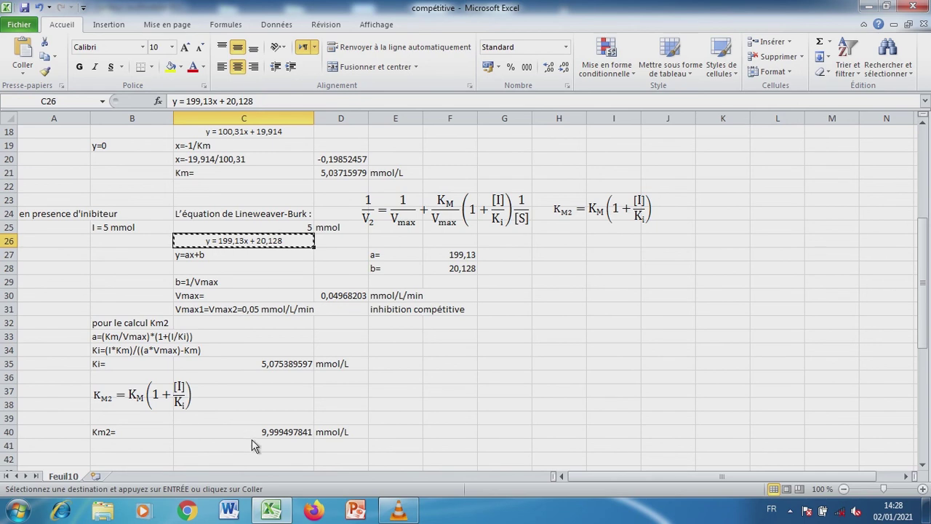
left_click(255, 447)
key("ctrl+v")
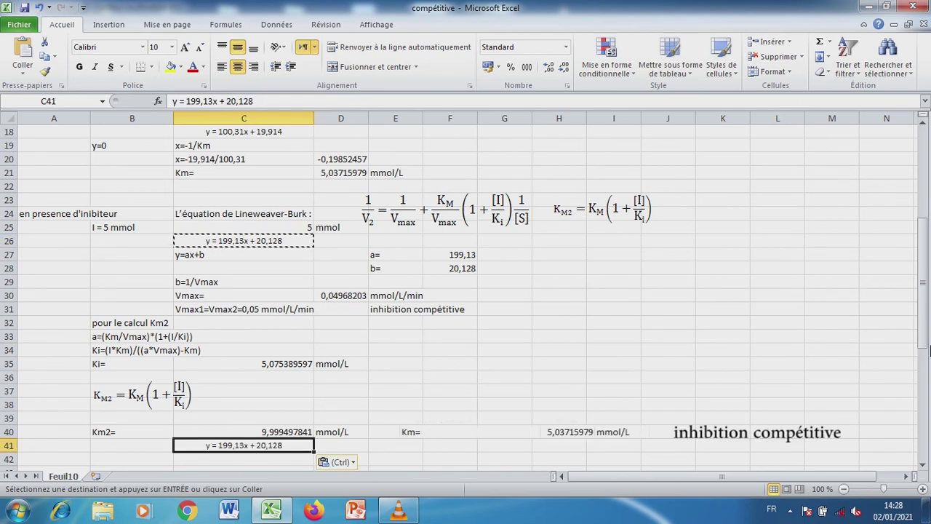
Step: Enter the condition "y=0" in B42 and the relation "x=-1/Km2" in C42
left_click_drag(925, 325, 926, 362)
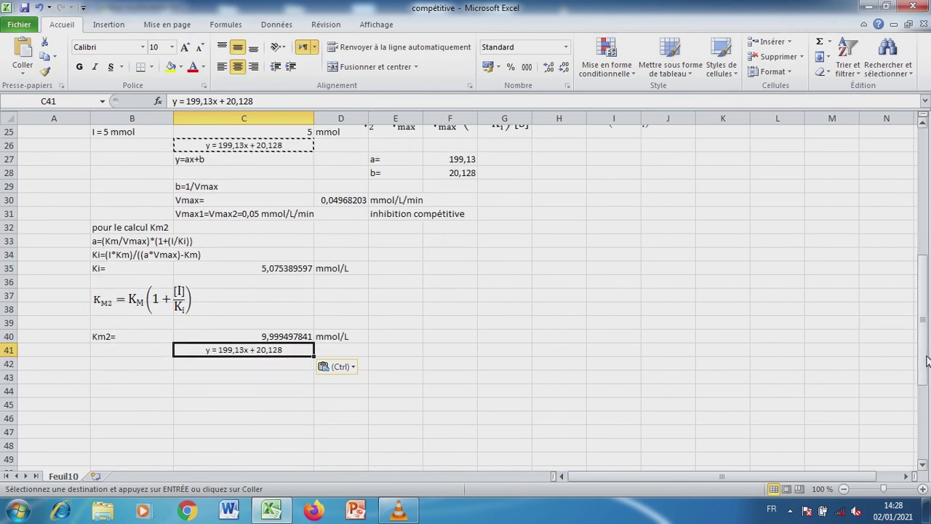
left_click(123, 368)
type("y=")
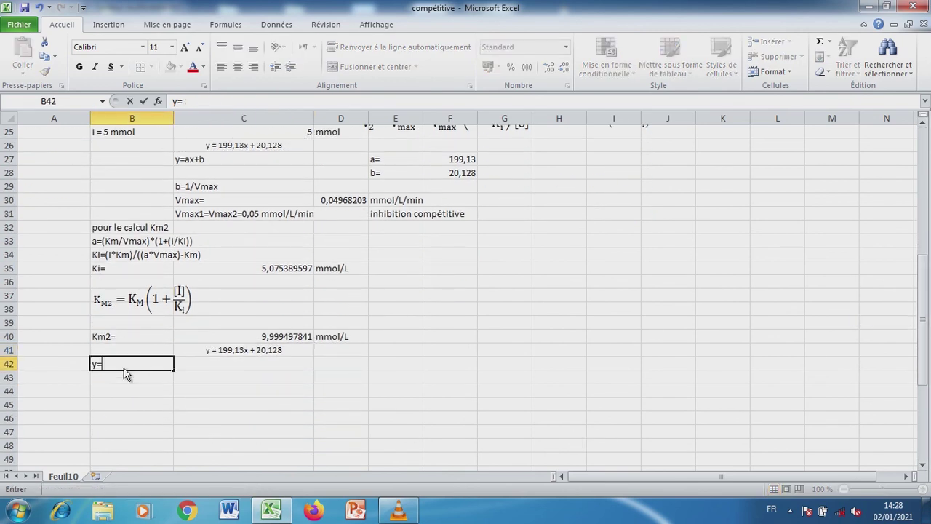
type("0")
left_click(222, 367)
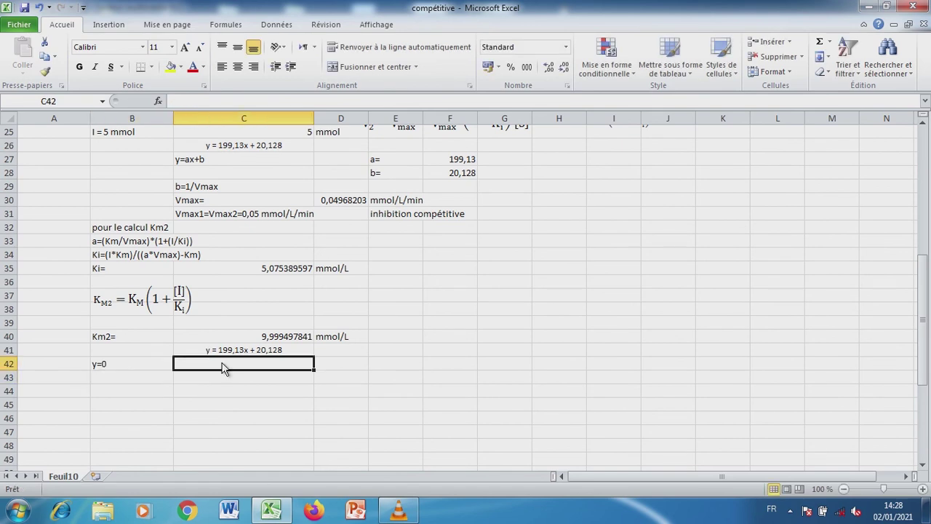
type("x=-1/Km2")
key("Return")
Step: Write the x-intercept expression "x=-20,128/199,13" in C43 and compute it in D43 with the formula =-20,128/199,13
type("x")
key("shift+Right")
type("-20,128")
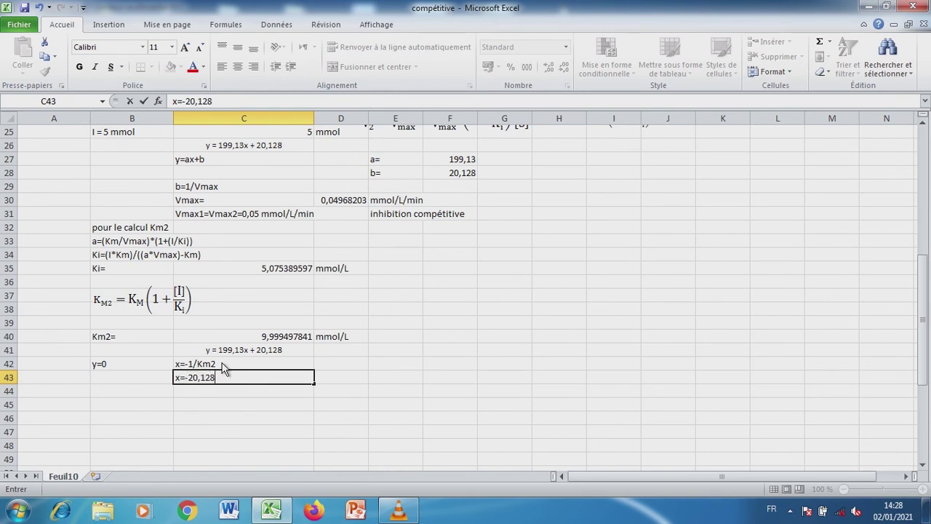
type("/199,13")
key("Return")
left_click(343, 380)
type("=-20,128/199,13")
key("Return")
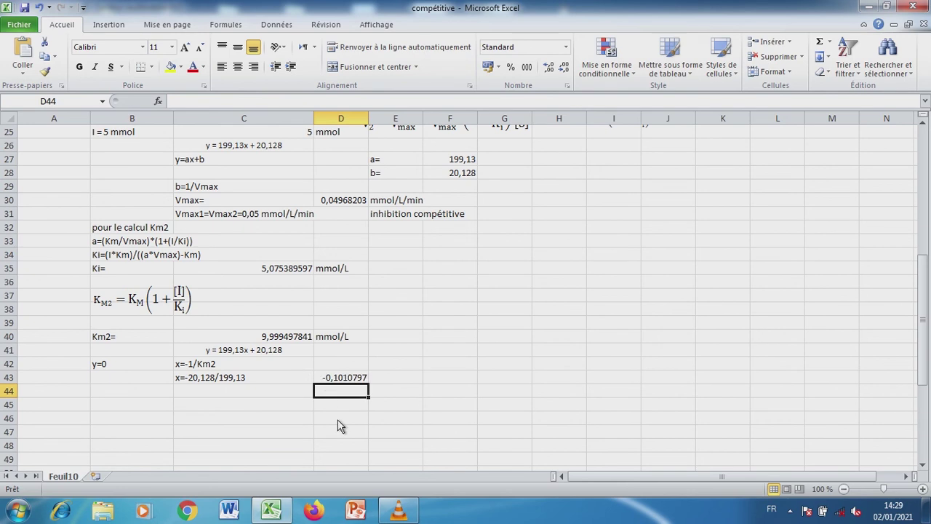
Step: Label B44 "Km2=" and compute Km2 in C44 with the formula =-1/D43, adding the unit "mmol/L" in D44
left_click(156, 400)
type("Km2=")
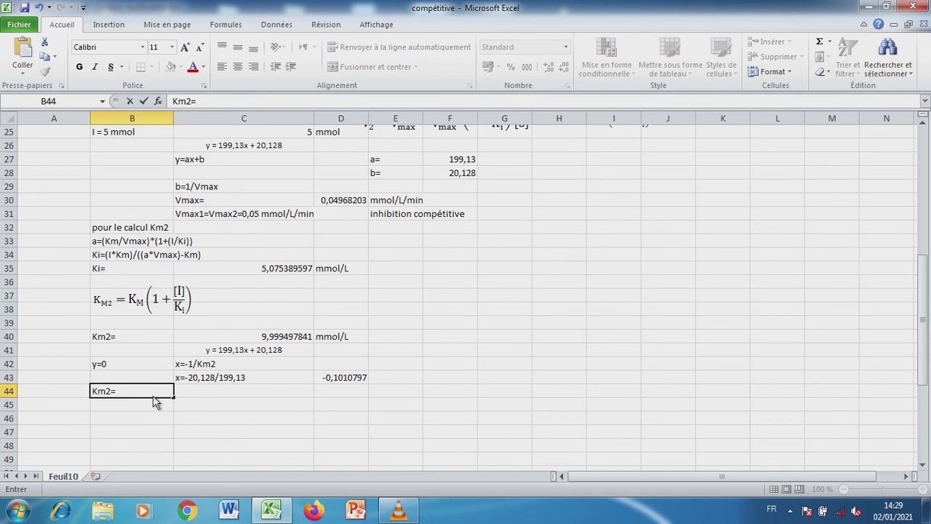
key("Return")
left_click(201, 399)
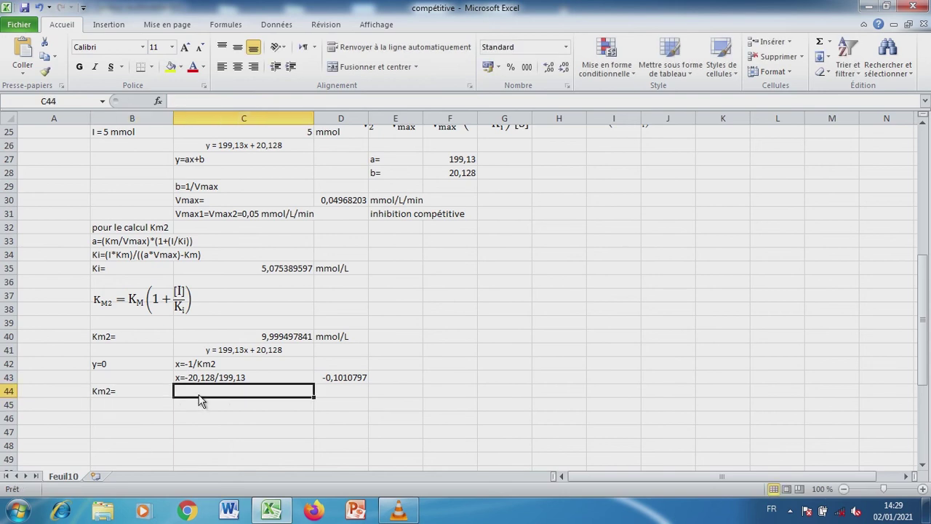
type("=-1/")
left_click(335, 384)
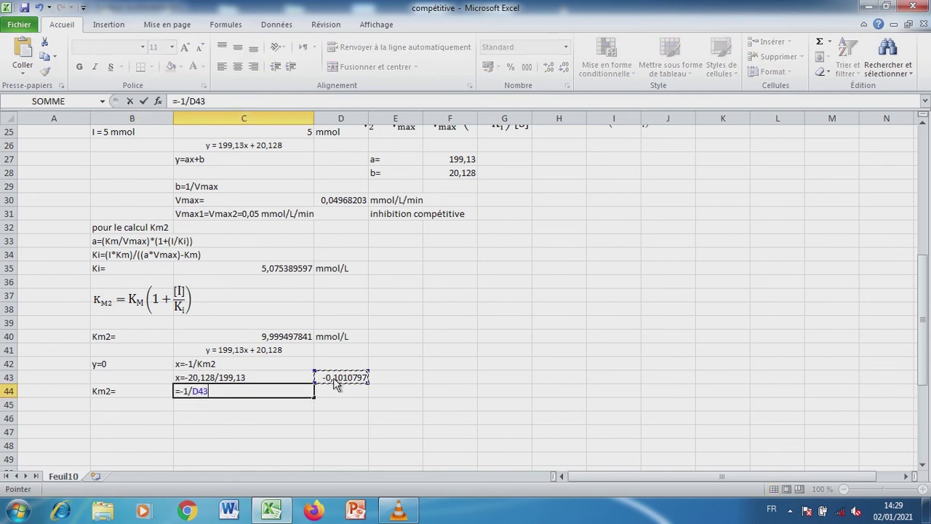
key("Return")
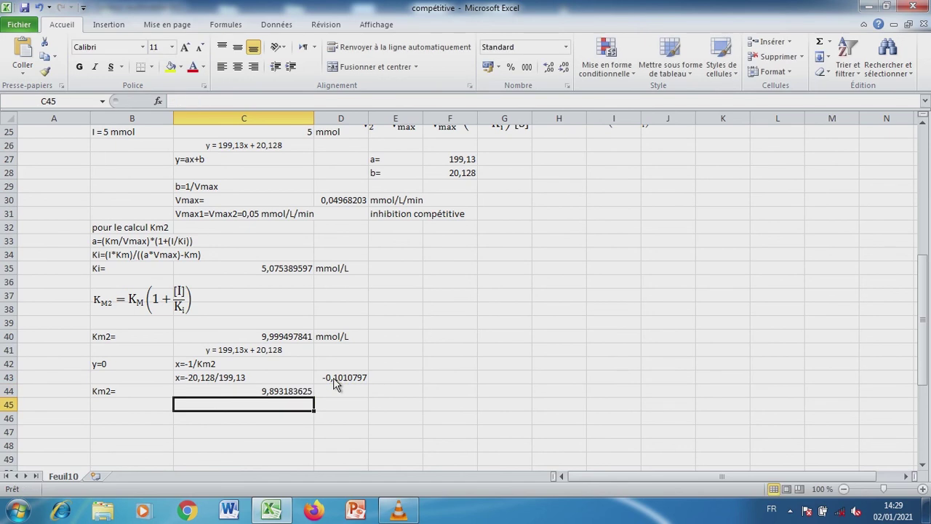
Step: Enter the enzyme concentration assumption in row 45: "si [E]" in C45, 2 in D45, "nM" in E45 and "avec Vmax=0,05 mM /min" in F45
type("si")
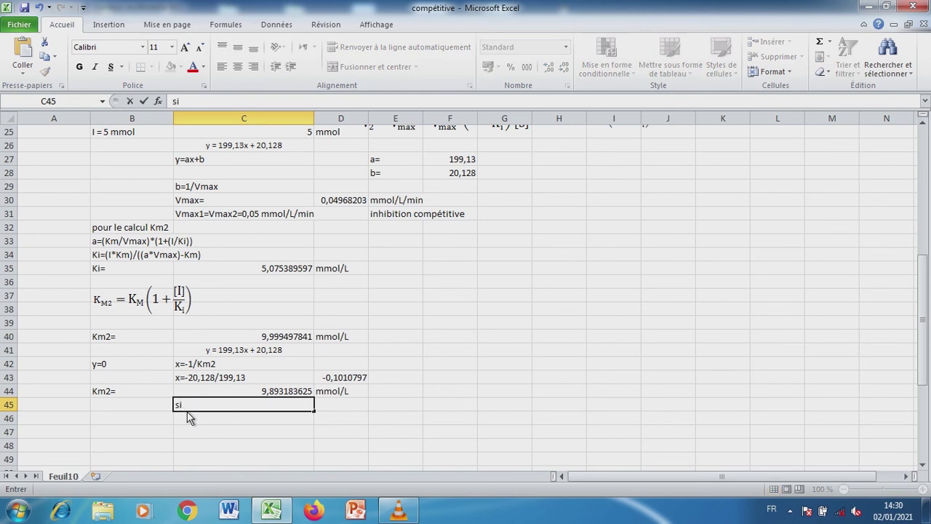
type(" [E]")
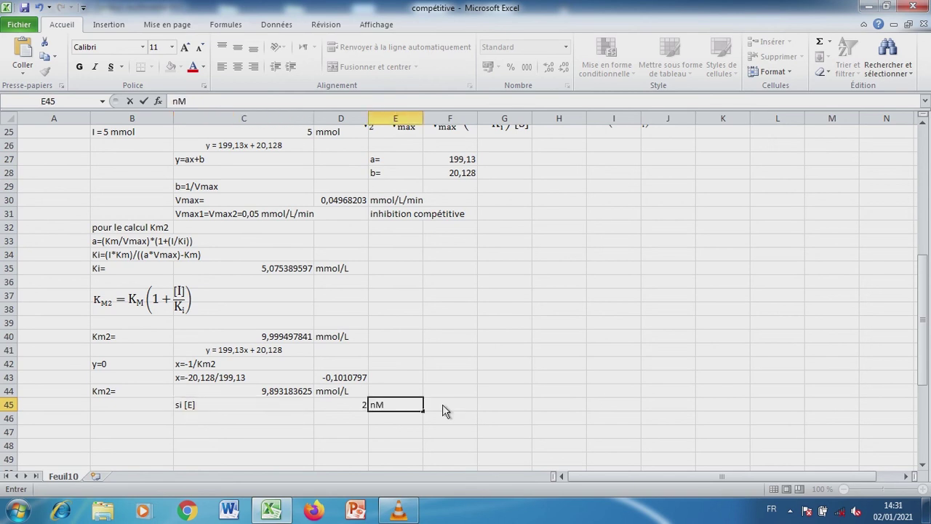
left_click(445, 409)
type("a")
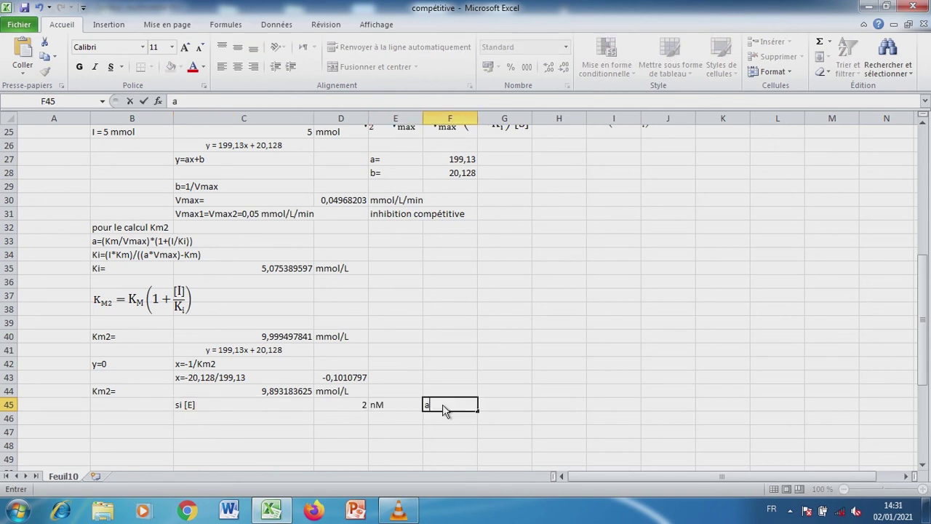
type("vec Vmax=0,05 m")
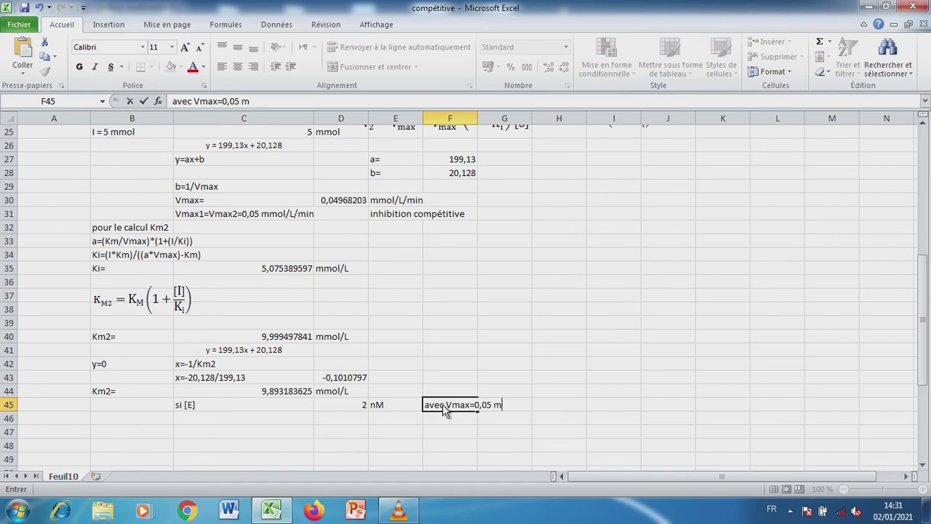
type("M /min")
Step: Label F46 "Vmax=" and convert Vmax to seconds in G46 with =0,05/60, entering the unit "mM /s" in H46
left_click(451, 422)
type("Vmax=")
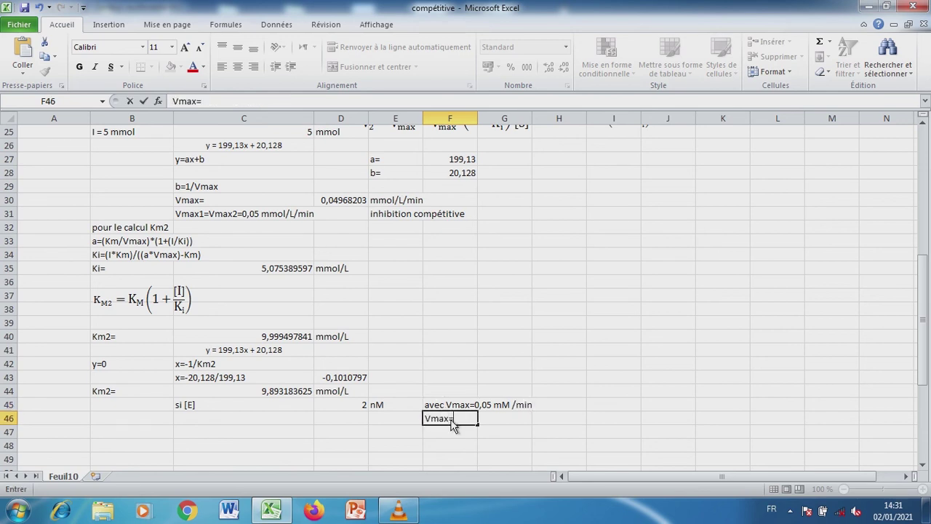
left_click(512, 424)
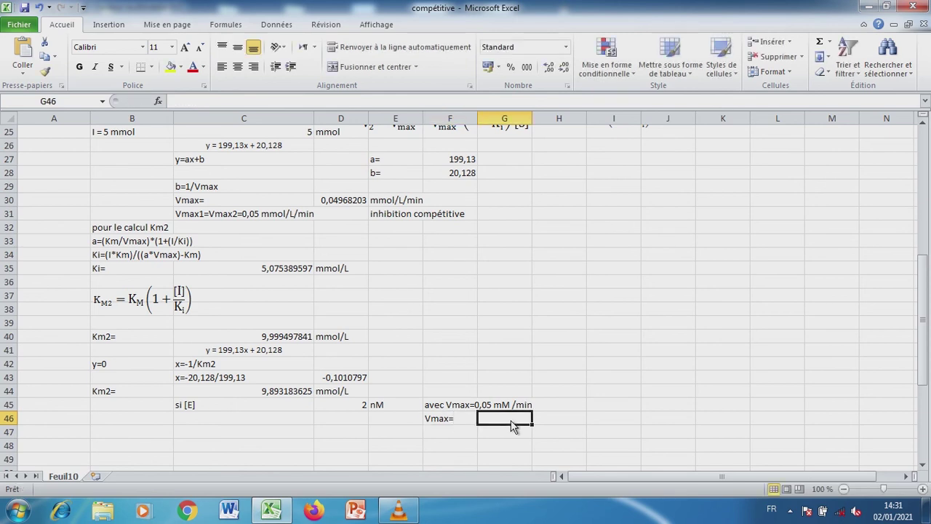
type("=0,05/60")
key("Return")
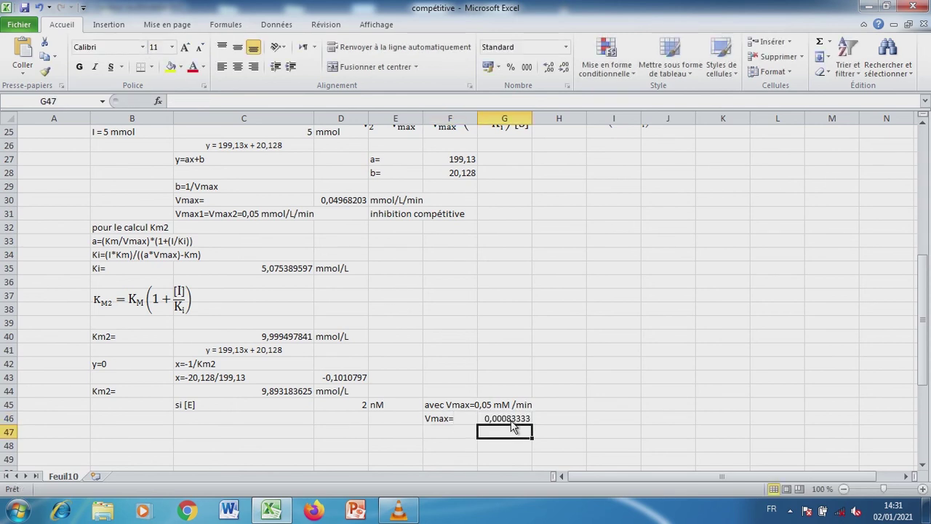
left_click(558, 419)
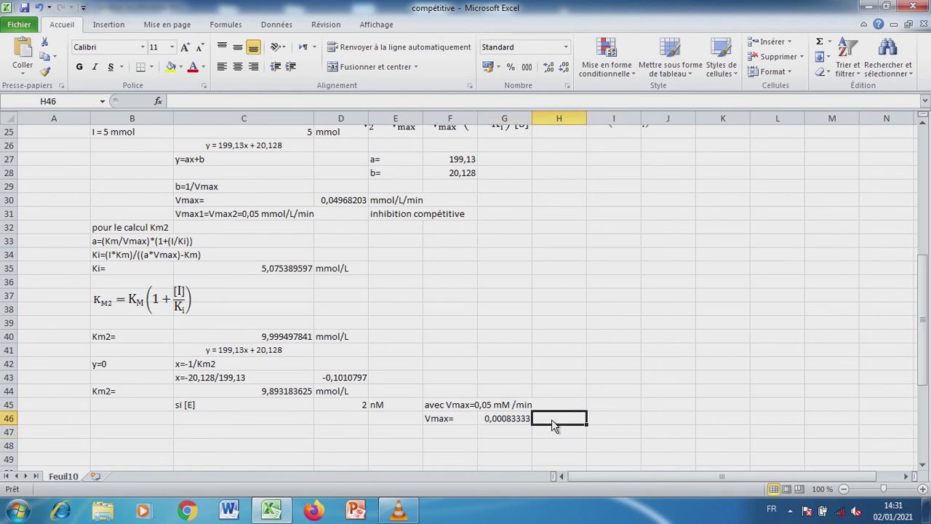
type("mM /s")
key("Return")
Step: Enter the question "kcat?" in C47 and the relation "Vmax=kcat*[E]" in C48
left_click(244, 440)
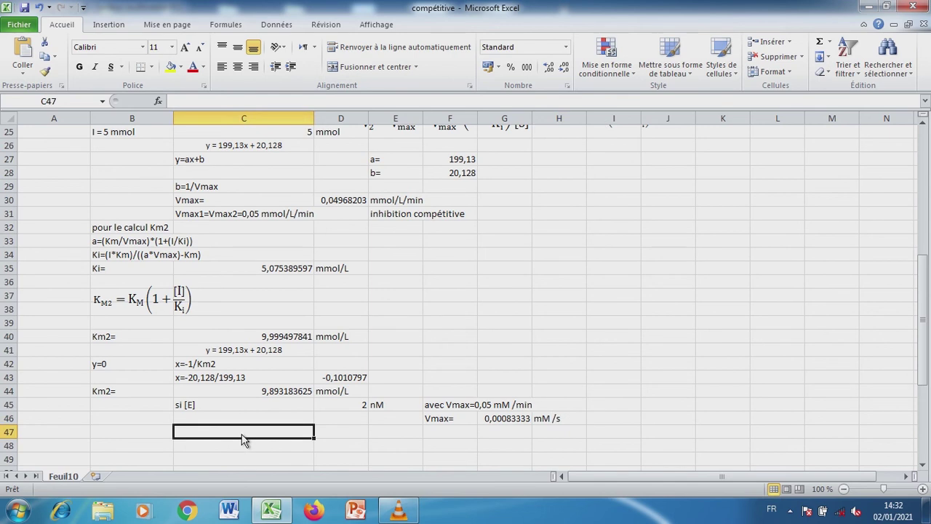
type("kcat?")
key("Return")
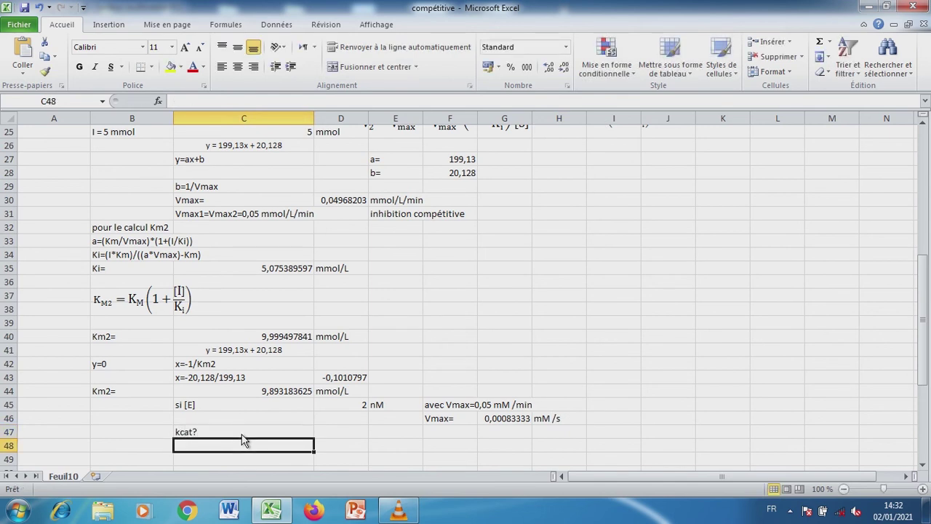
type("Vmax")
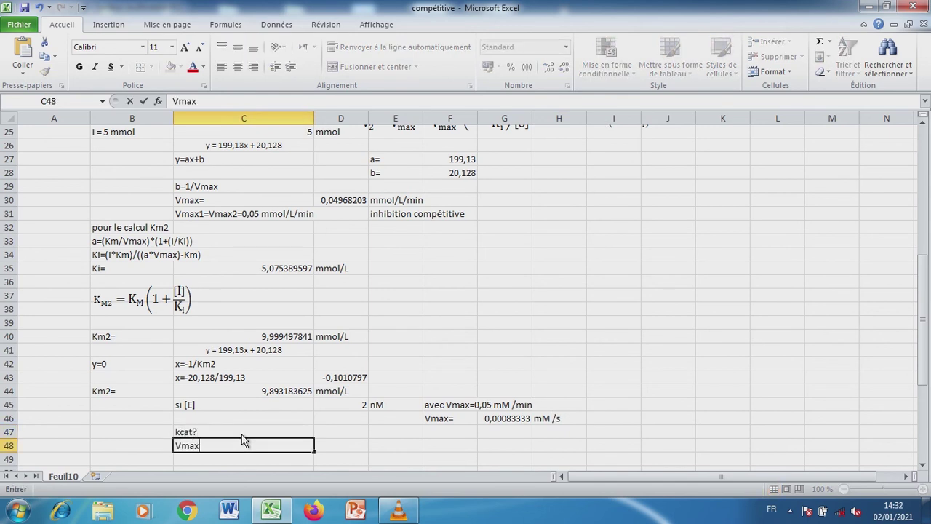
type("=kcat*[E]")
key("Return")
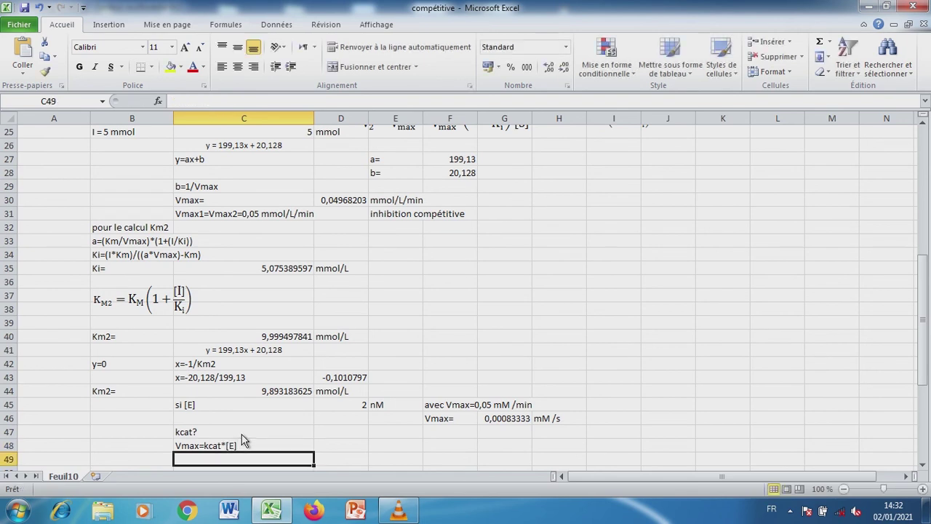
Step: Label C49 "kcat=" and compute kcat in D49 with the formula =G46*10^(6)/2
type("kcat=")
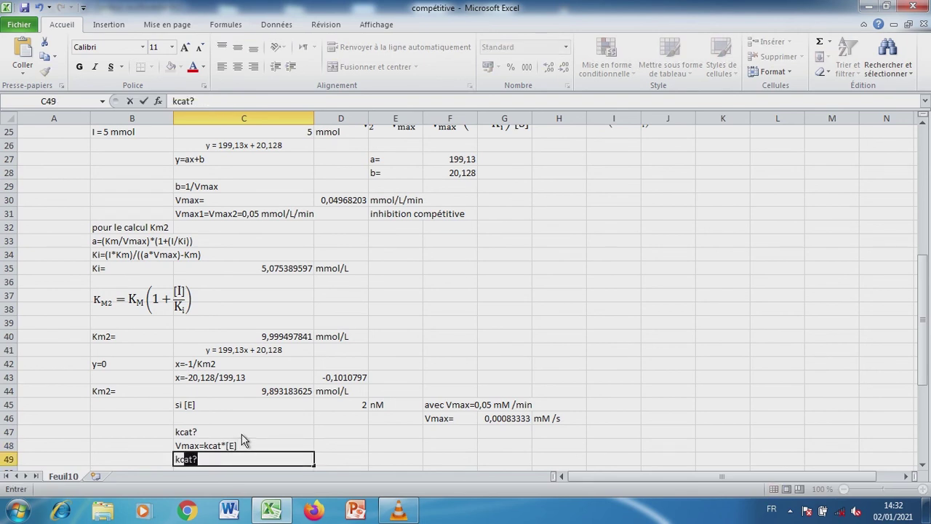
left_click(339, 456)
type("=")
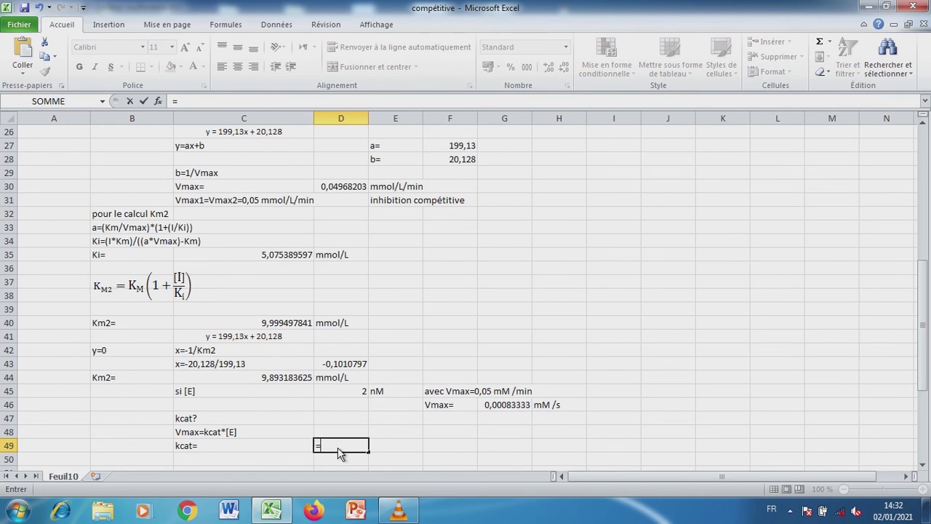
left_click(503, 412)
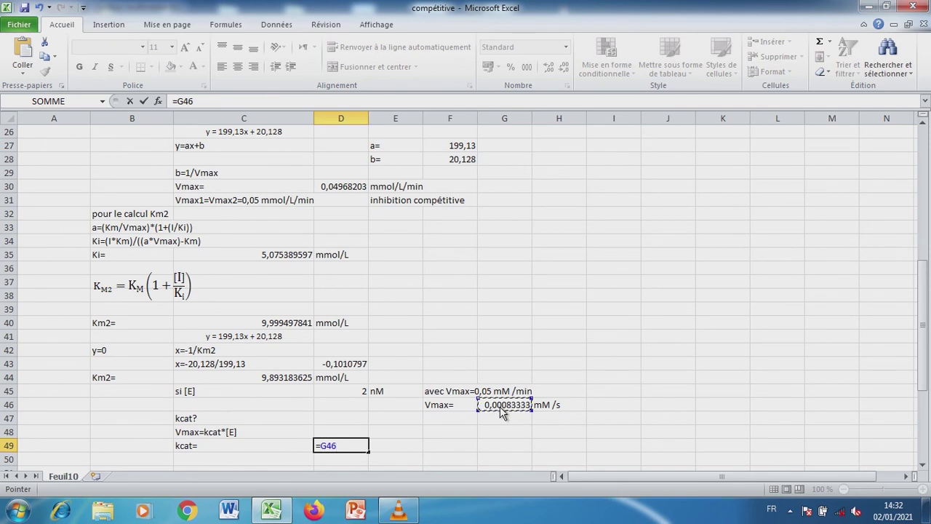
type("*10^(6)/2")
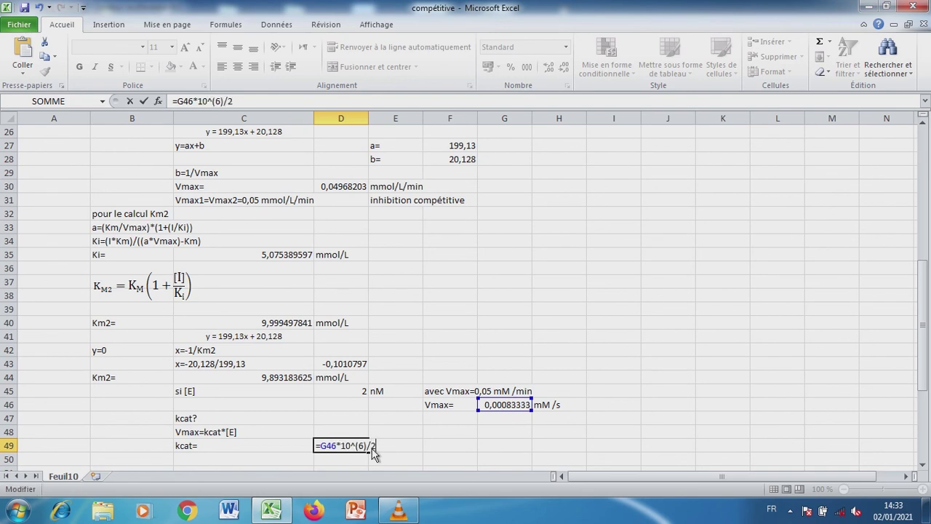
key("Return")
Step: Enter the unit "s-1" beside the kcat result in E49
left_click(392, 447)
type("s-")
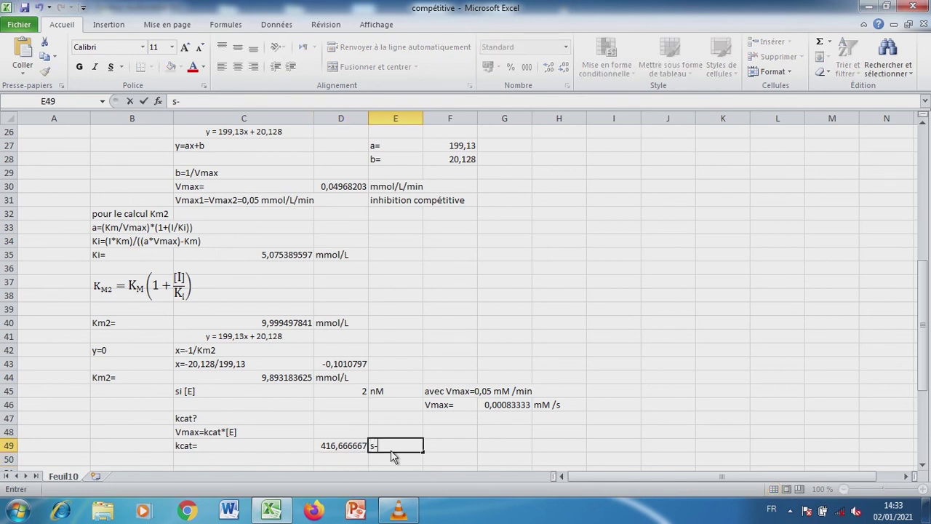
type("1")
key("Return")
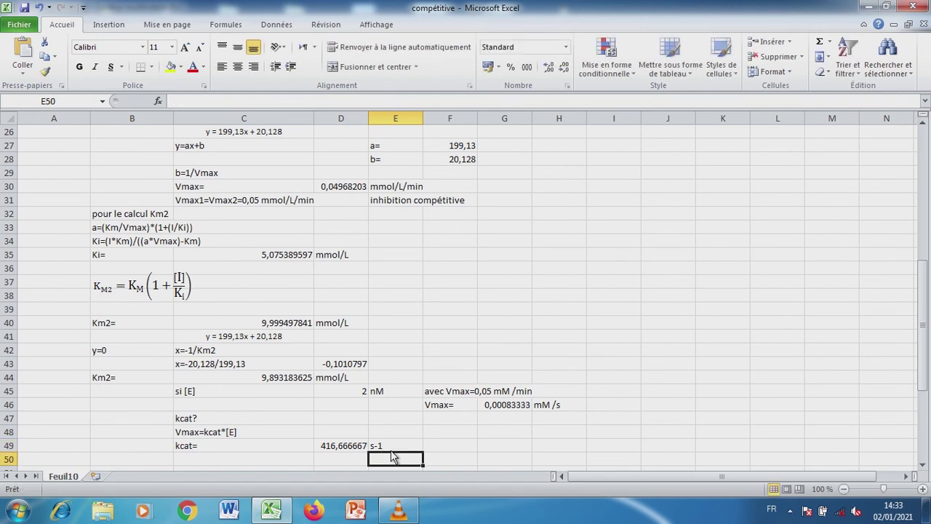